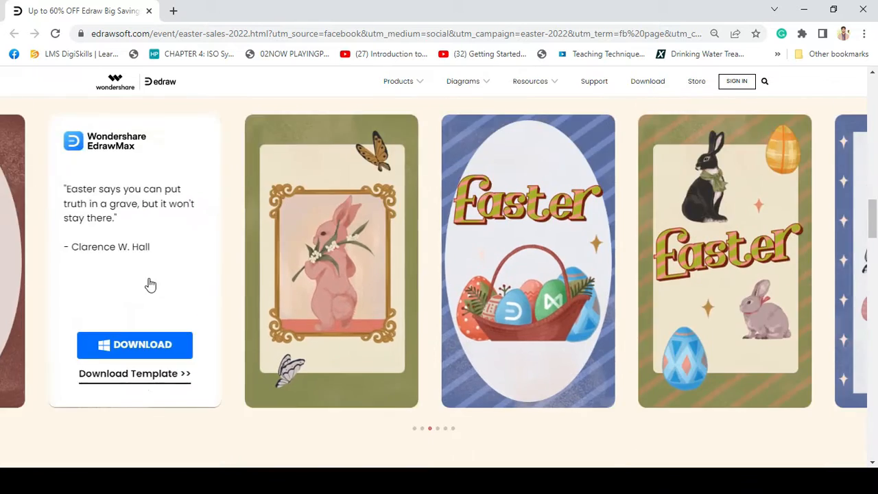
Post the comment "Motivating" in the Easter feelings box on the Edraw Easter sale page.
scroll(480, 268, "down", 10)
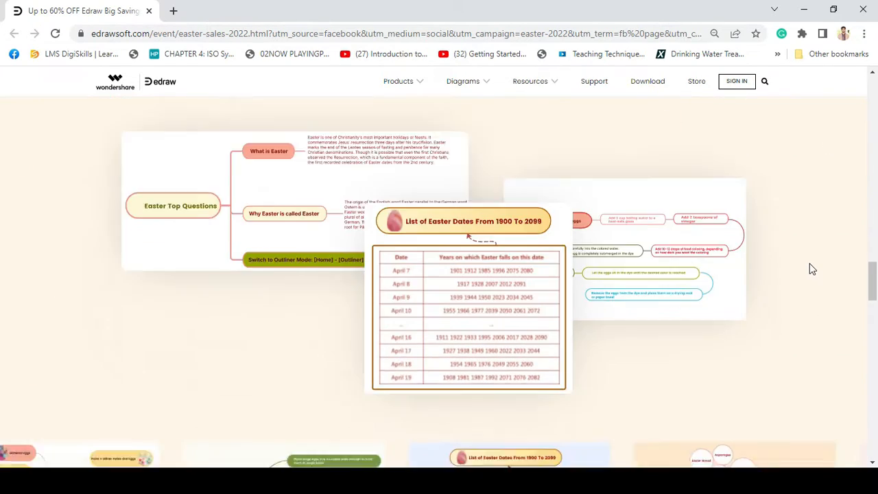
scroll(729, 334, "down", 6)
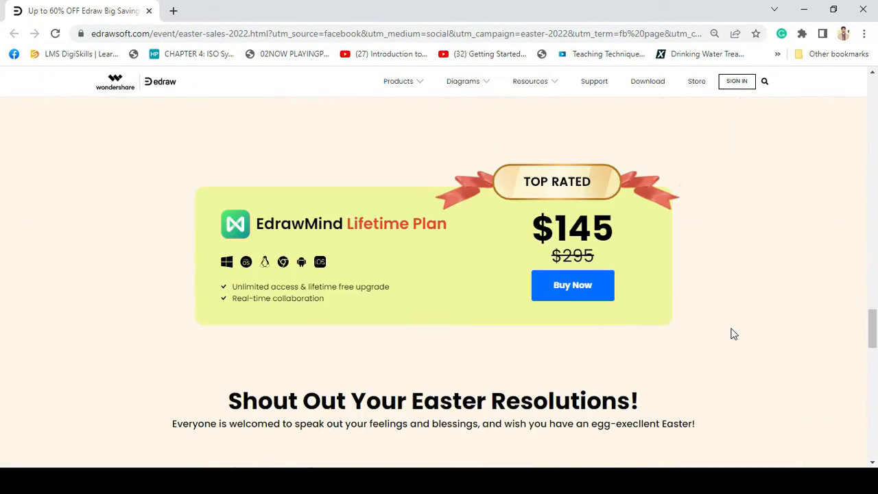
scroll(714, 302, "down", 12)
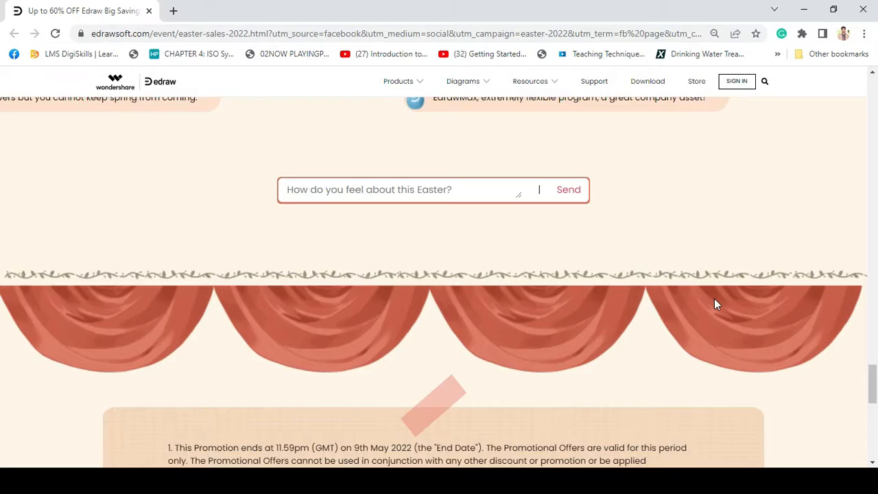
scroll(714, 301, "up", 9)
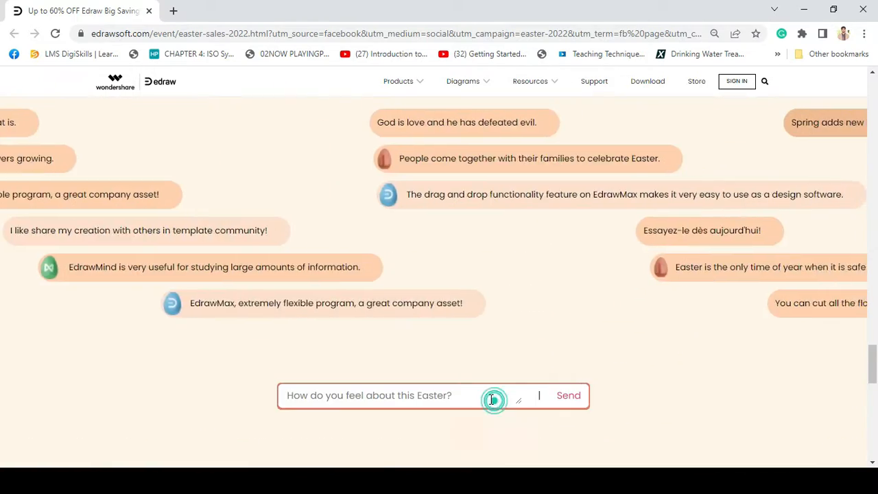
left_click(492, 398)
type("Motivating")
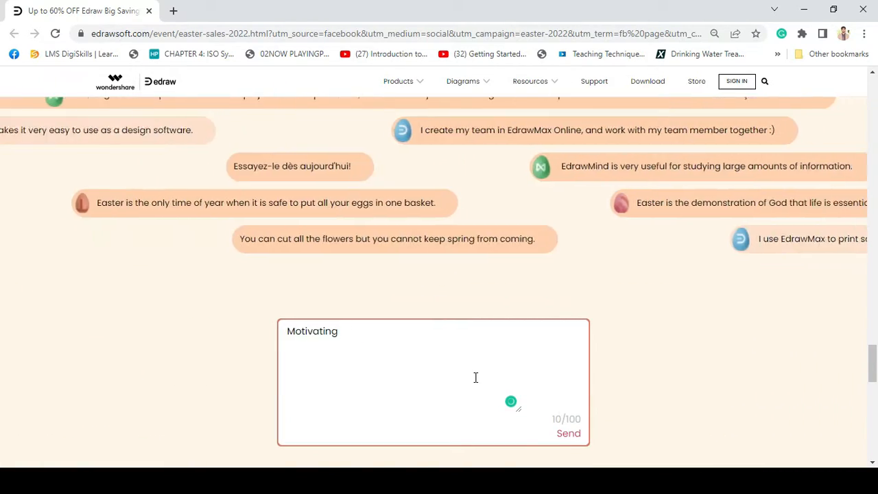
left_click(568, 433)
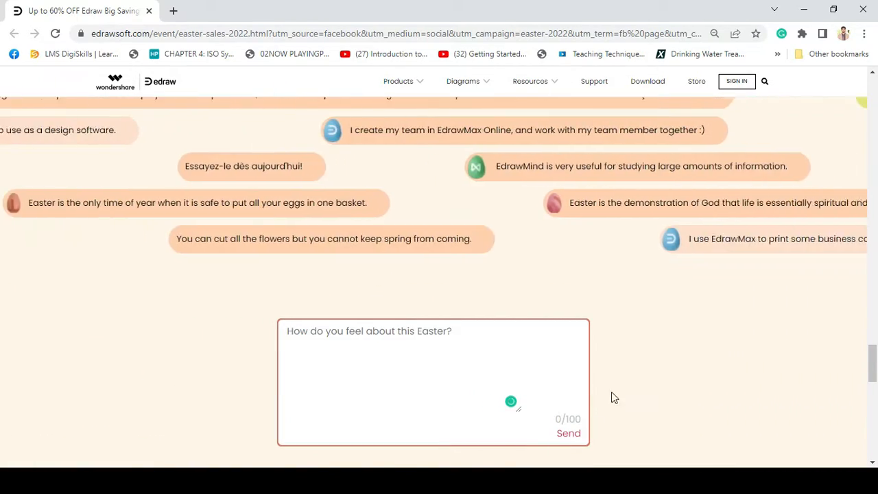
scroll(640, 367, "up", 3)
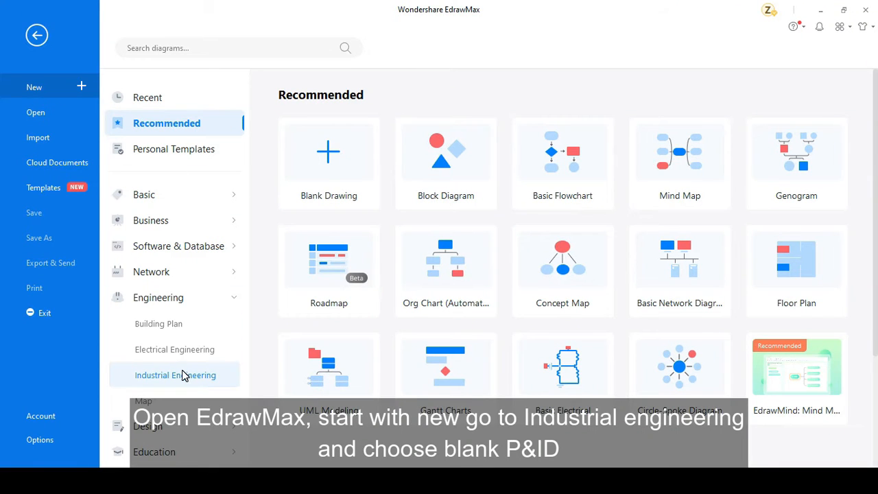
Create a blank Process P&ID drawing, adding the PID Pumps and PID Tanks symbol libraries and removing PID Push Buttons.
left_click(183, 375)
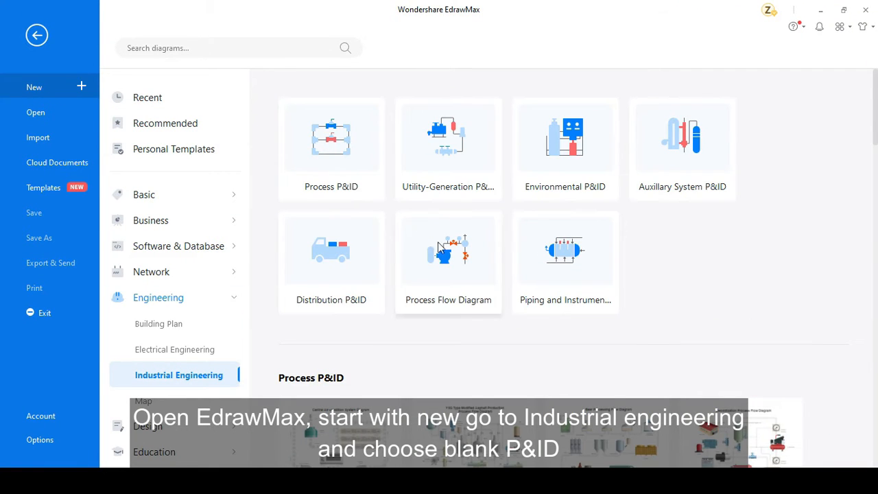
left_click(344, 160)
scroll(345, 216, "down", 3)
left_click(362, 281)
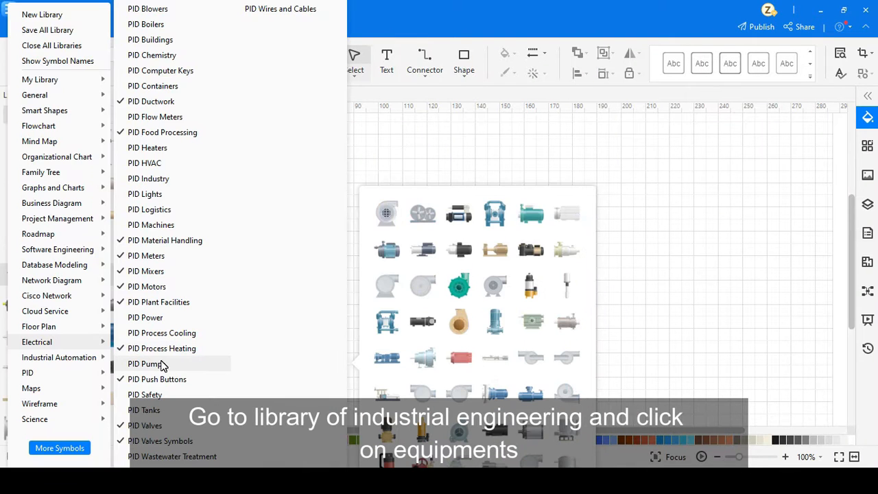
left_click(170, 385)
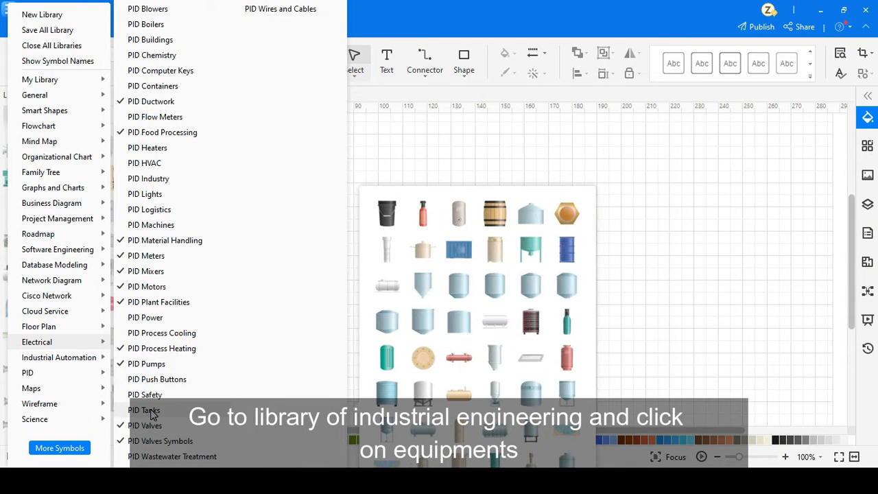
left_click(151, 411)
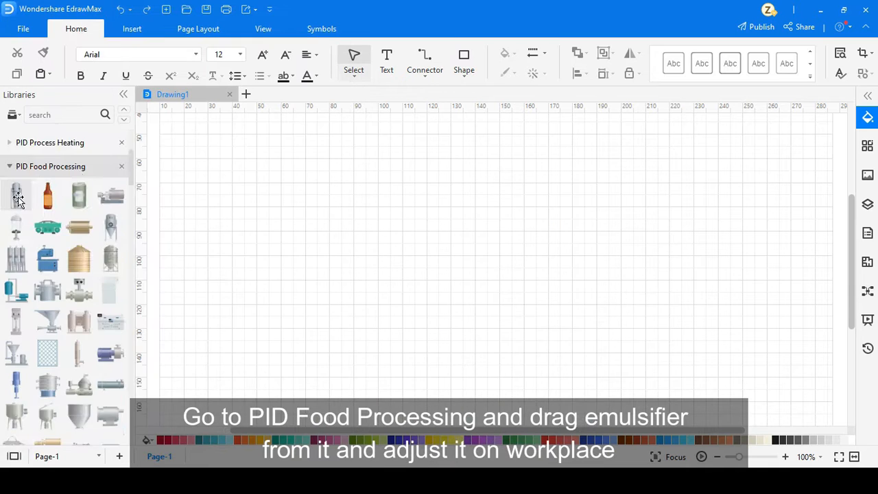
Place the emulsifier from the PID Food Processing library on the page and enlarge it as the main mixer.
scroll(17, 264, "down", 5)
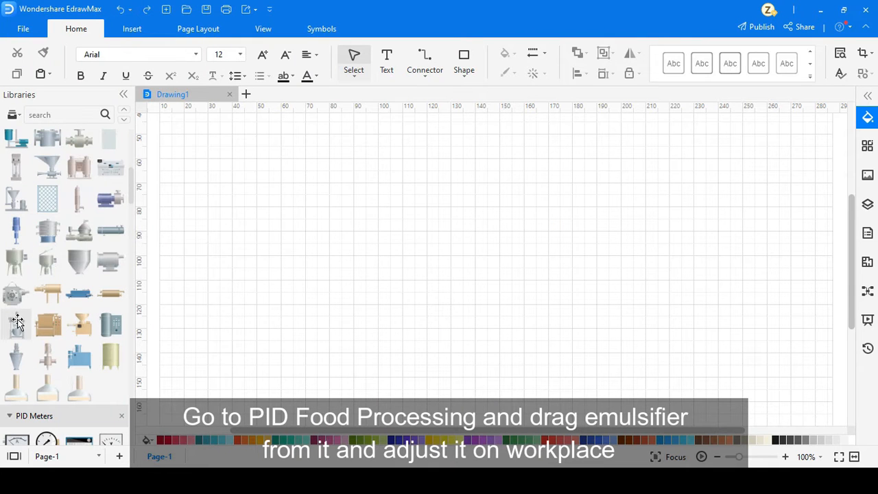
left_click_drag(17, 322, 411, 237)
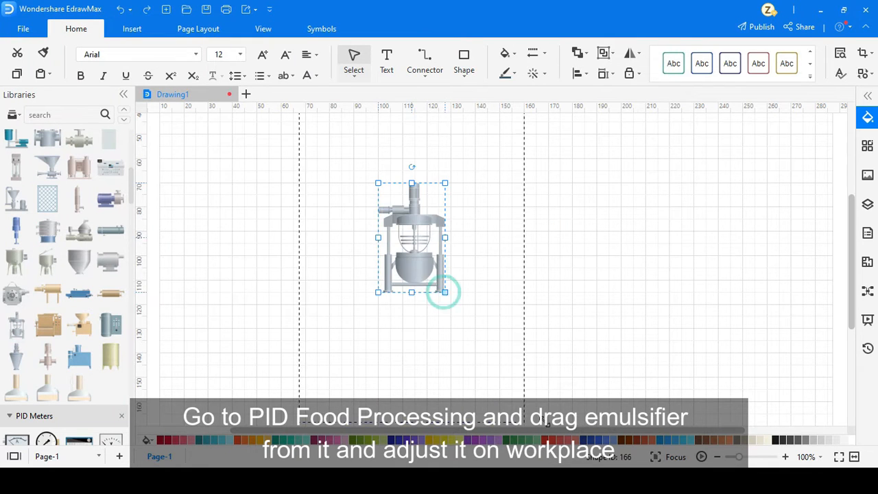
left_click_drag(444, 291, 460, 382)
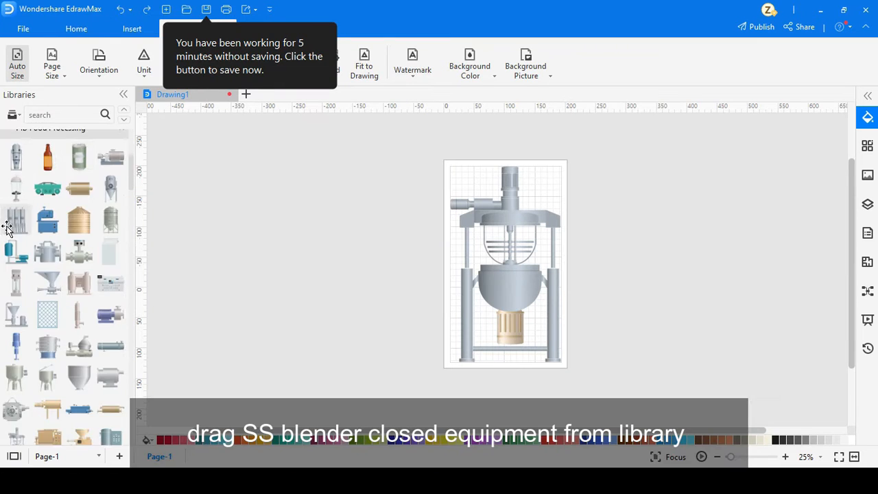
Add the closed SS blender from the PID Food Processing library beside the main mixer and size it to match.
scroll(65, 275, "down", 1)
left_click_drag(17, 261, 401, 323)
left_click_drag(366, 240, 418, 264)
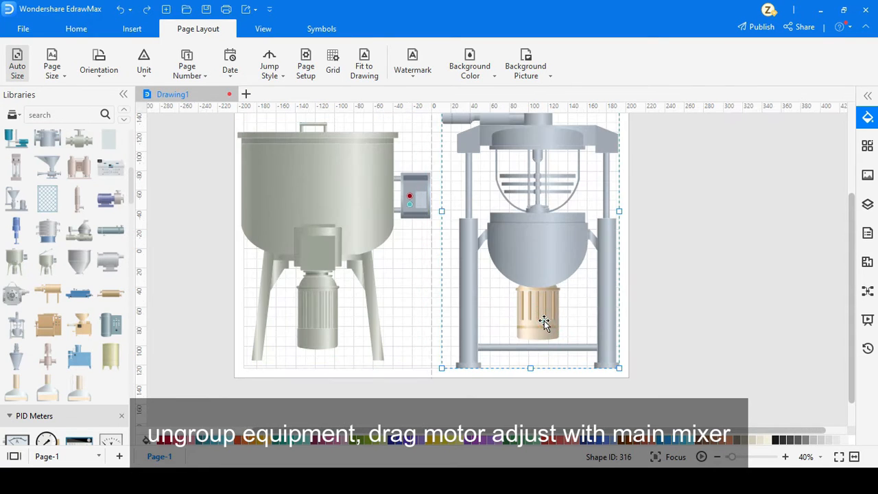
Replace the beige motor under the main mixer's bowl with a copy of the blender's motor.
left_click(545, 321)
left_click_drag(544, 321, 540, 304)
left_click(317, 304)
left_click_drag(561, 275, 546, 310)
left_click(578, 313)
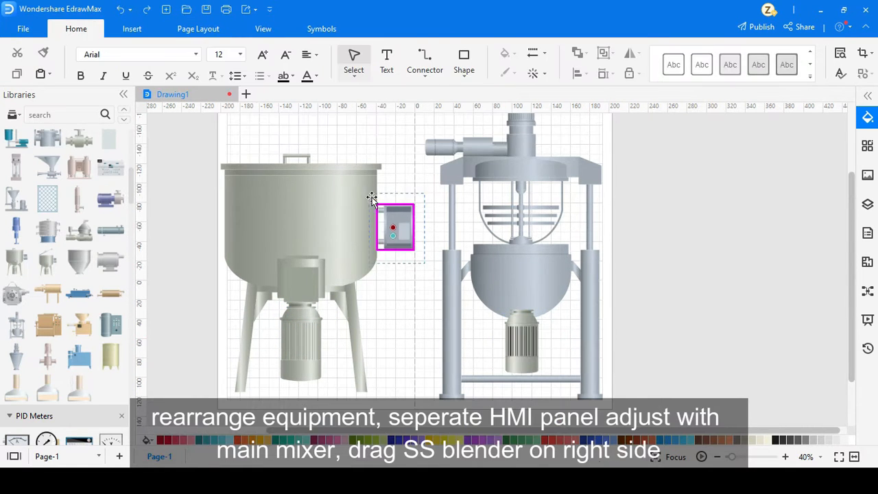
Separate the control panel from the blender and arrange it upright beside the main mixer.
left_click_drag(395, 225, 627, 208)
left_click_drag(700, 227, 716, 240)
left_click_drag(695, 211, 707, 211)
left_click(755, 229)
Delete the motor and its gearbox housing from the blender, leaving the tank on its legs.
left_click(302, 341)
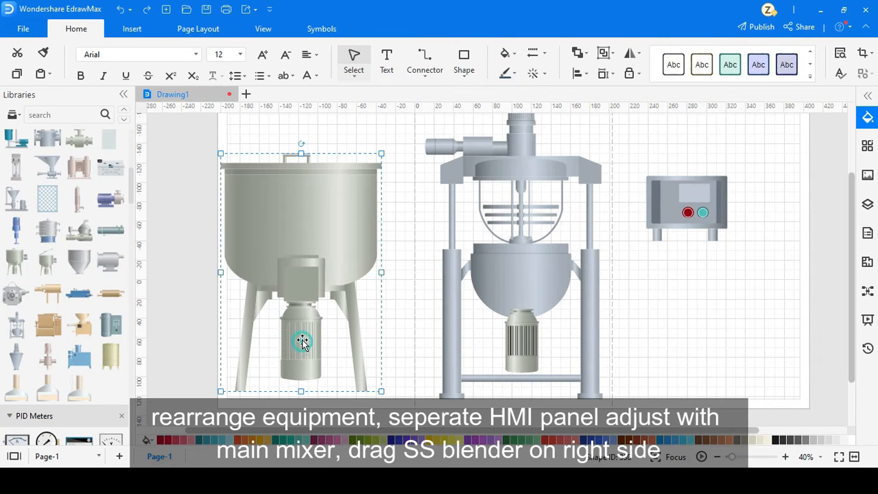
left_click_drag(301, 342, 298, 270)
left_click(304, 267)
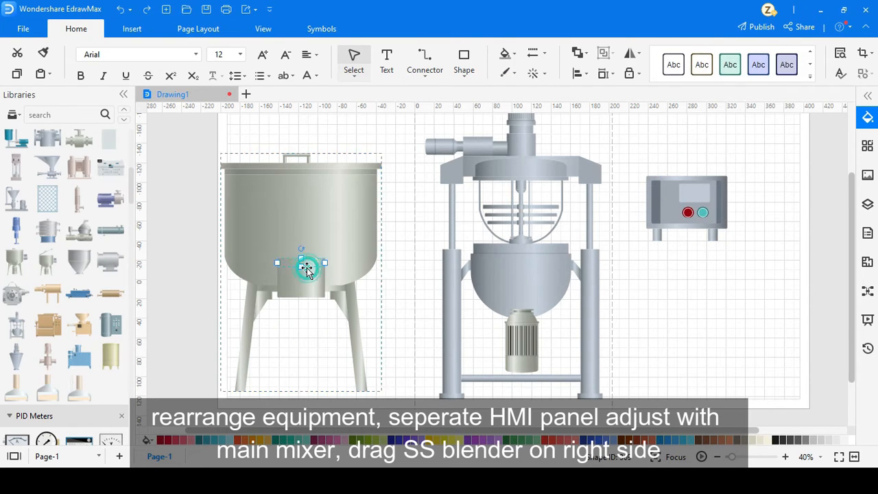
left_click(305, 273)
key("Delete")
key("ctrl+z")
left_click(306, 284)
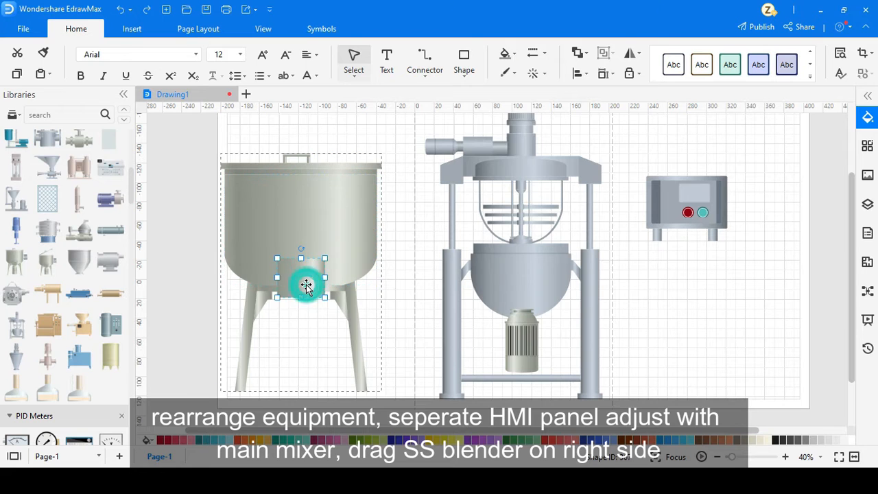
key("Delete")
Move the blender tank to the right of the control panel and place a copy of it left of the main mixer.
scroll(306, 284, "down", 2, "ctrl")
left_click_drag(303, 254, 672, 253)
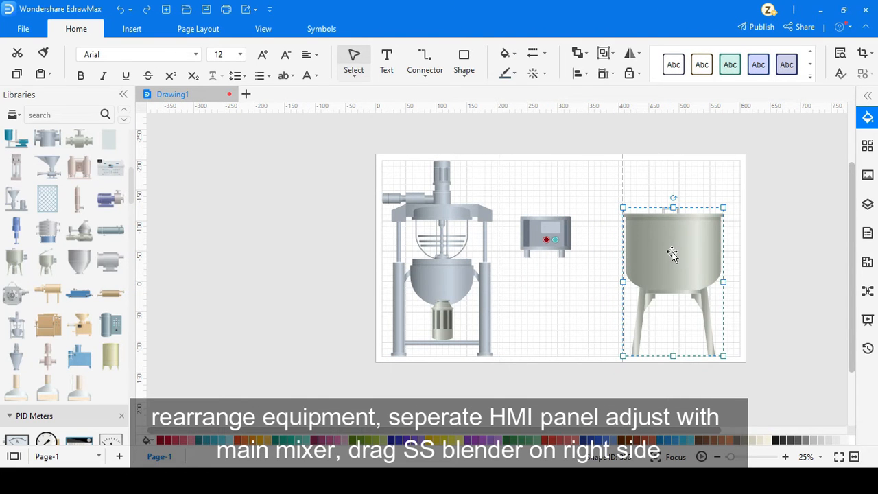
key("ctrl+c")
key("ctrl+v")
left_click_drag(677, 245, 208, 260)
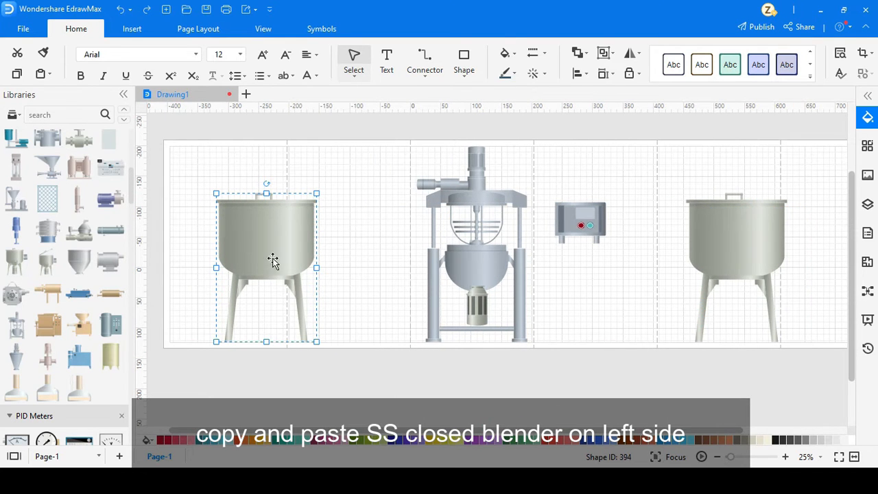
Copy the main mixer's impeller and agitator assembly and fit the copy inside the left tank.
left_click(431, 194)
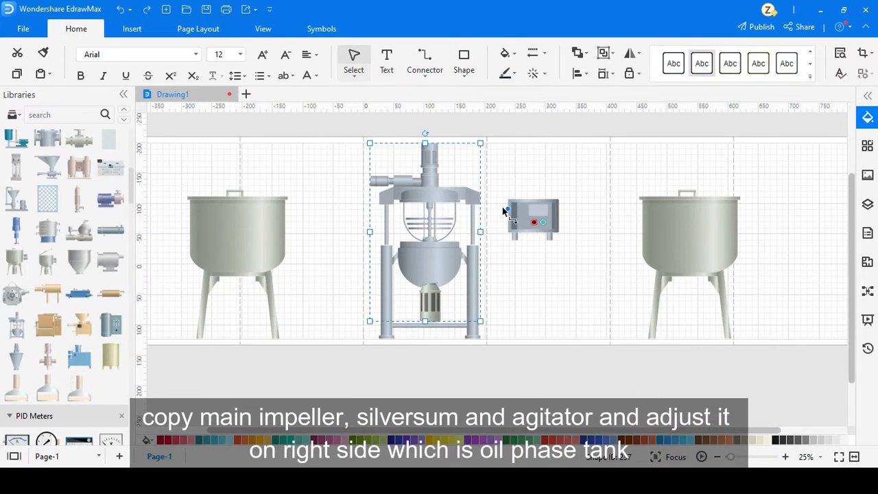
left_click(569, 172)
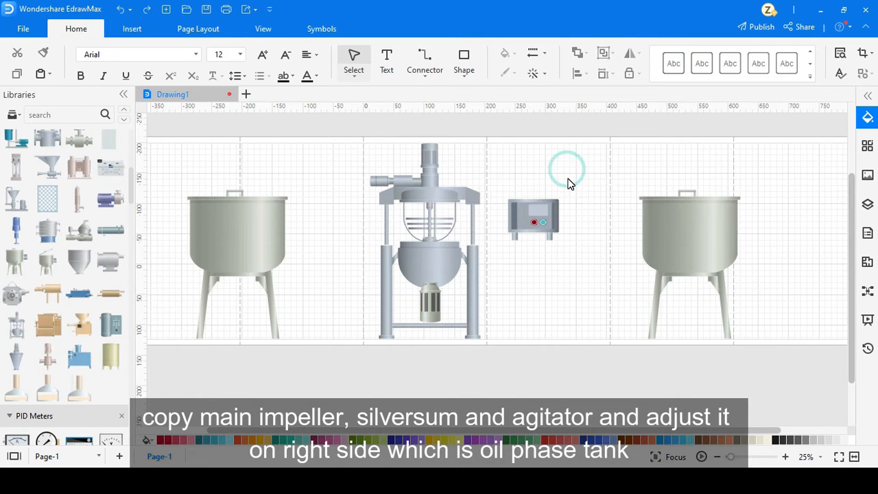
scroll(408, 209, "up", 2)
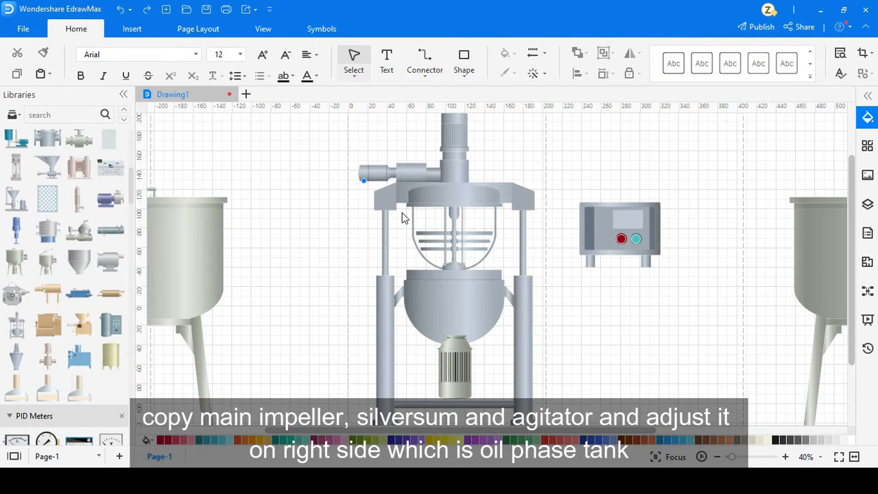
left_click_drag(351, 188, 357, 257)
scroll(470, 249, "down", 2)
key("ctrl+c")
key("ctrl+v")
left_click(554, 288)
scroll(318, 283, "up", 2)
left_click(511, 228)
left_click_drag(529, 225, 388, 224)
left_click(476, 239)
Delete the flat rim and the handle from the top of the left tank.
left_click(397, 205)
left_click(397, 206)
key("Delete")
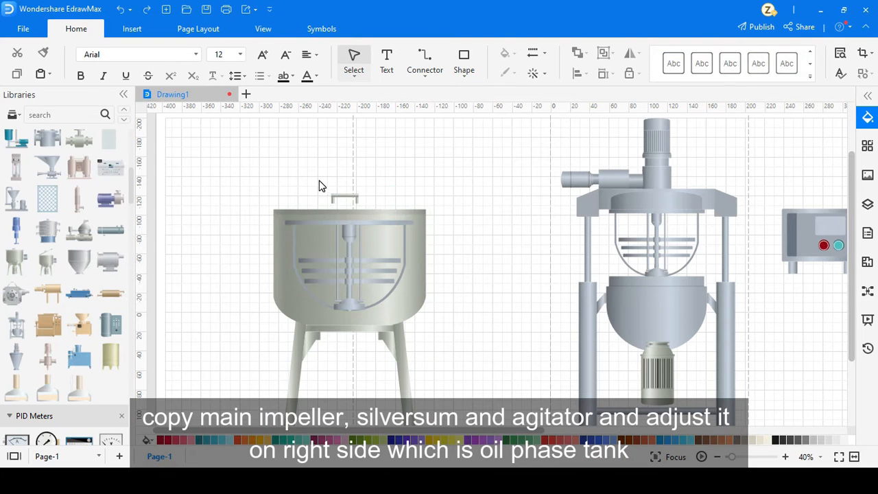
left_click(351, 197)
key("Delete")
left_click(333, 197)
key("Delete")
Copy the main mixer's lid onto the left tank and widen it to the tank's width.
left_click(354, 197)
key("ctrl+c")
key("ctrl+v")
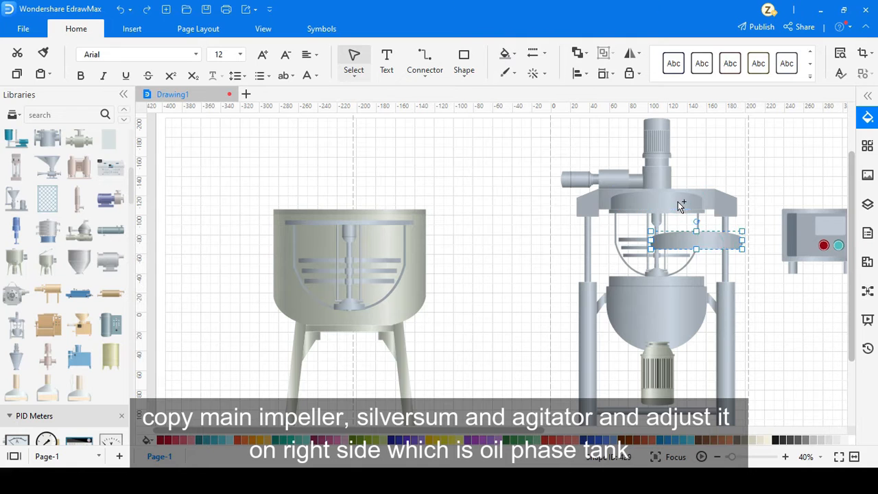
left_click_drag(370, 200, 425, 197)
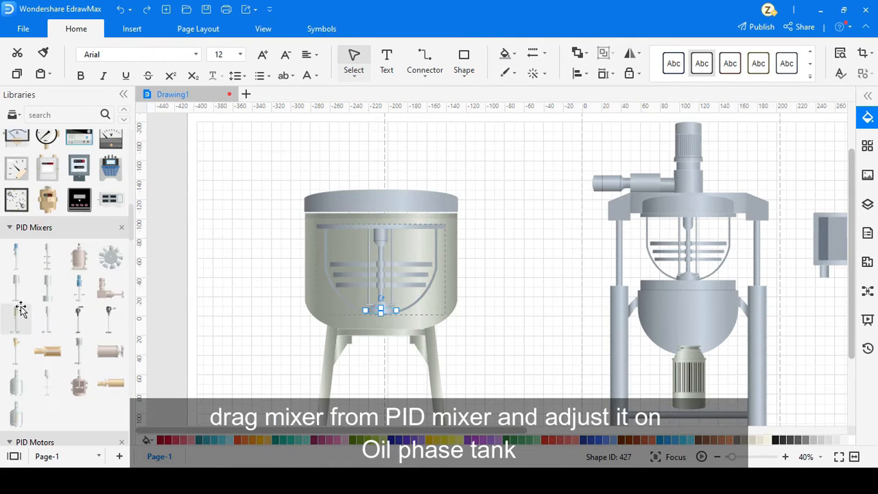
Place a beige-motor mixer from the PID Mixers library on the left tank and scale it to reach into the vessel.
left_click_drag(16, 310, 261, 219)
scroll(274, 226, "up", 3)
left_click_drag(301, 188, 484, 307)
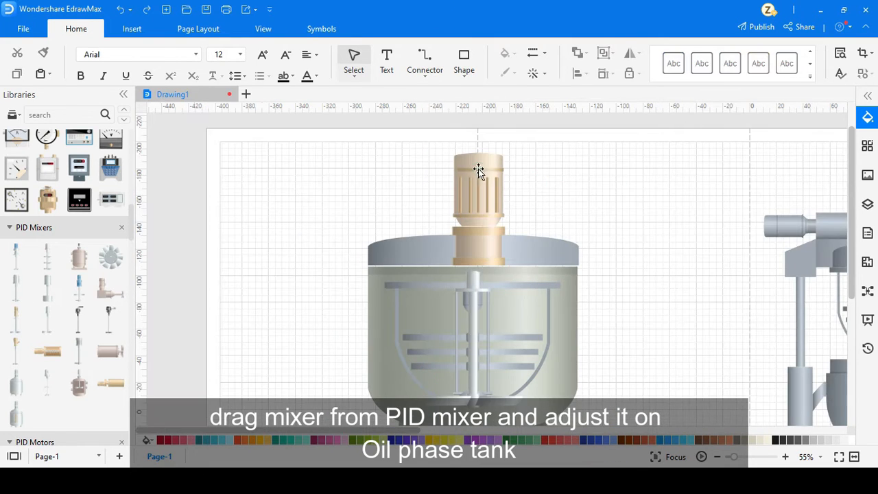
Enlarge the beige motor on top of the left tank slightly.
left_click(478, 170)
left_click_drag(440, 147, 531, 223)
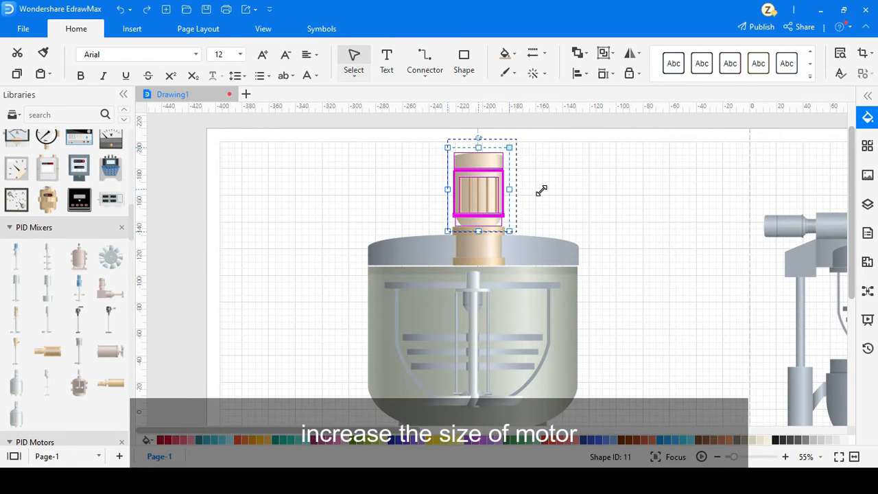
left_click_drag(541, 190, 542, 191)
left_click_drag(491, 160, 489, 164)
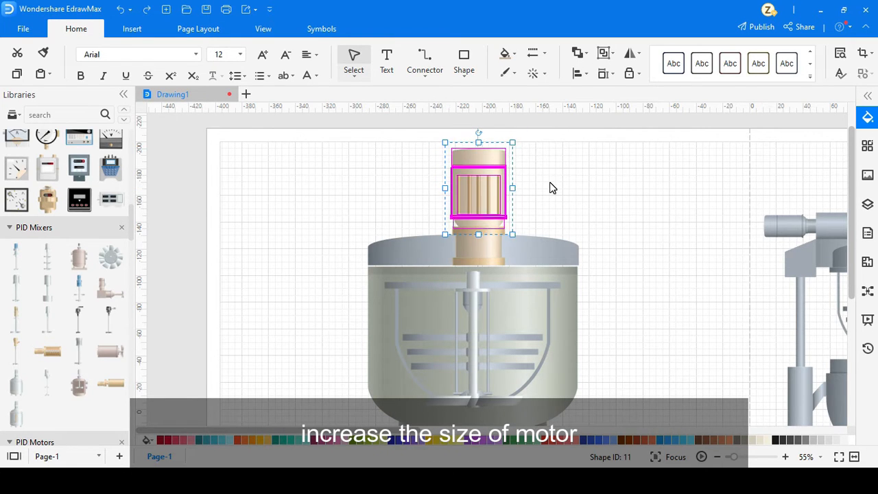
left_click(550, 183)
left_click(496, 162)
Fill the inner bowl shape of the main mixer with light blue to represent water.
scroll(504, 170, "up", 3)
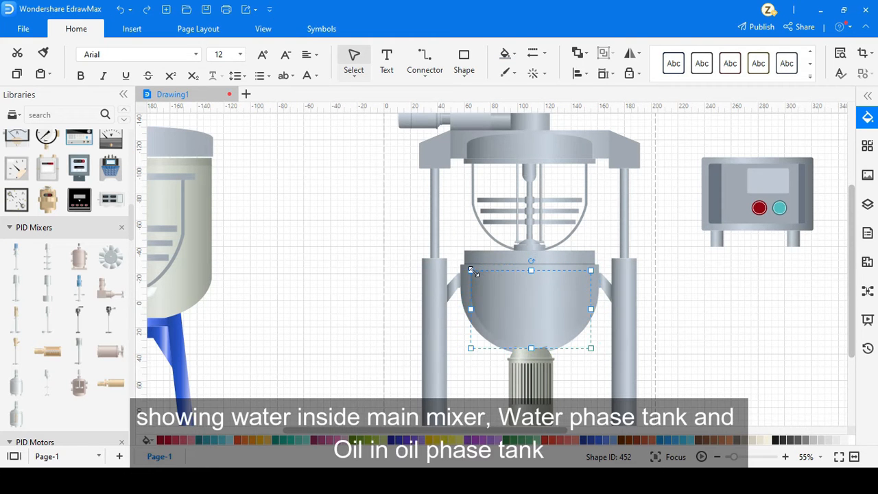
left_click(674, 441)
left_click(683, 440)
left_click(699, 387)
Copy the right tank's body, fit a smaller version inside that tank and fill it light blue as water.
scroll(605, 316, "down", 3)
left_click_drag(616, 430, 672, 430)
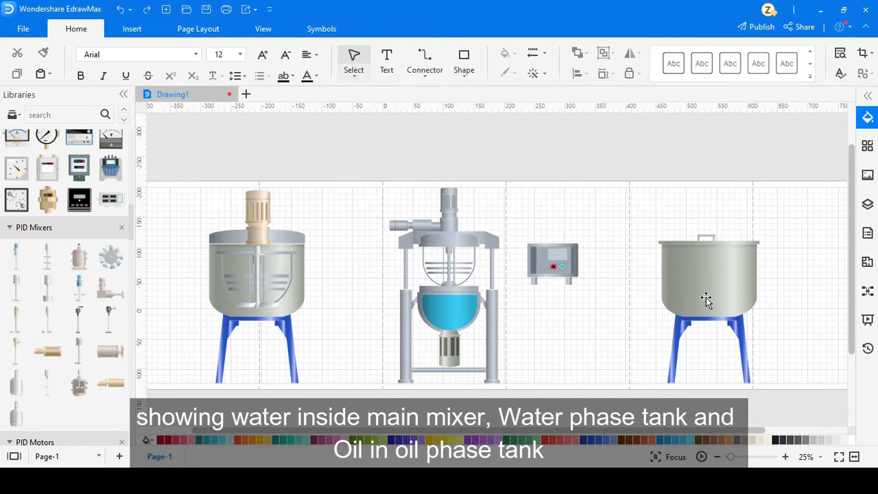
left_click(706, 293)
left_click(705, 284)
key("ctrl+c")
key("ctrl+v")
left_click_drag(200, 264, 698, 295)
left_click_drag(662, 245, 671, 254)
left_click(675, 440)
left_click(689, 441)
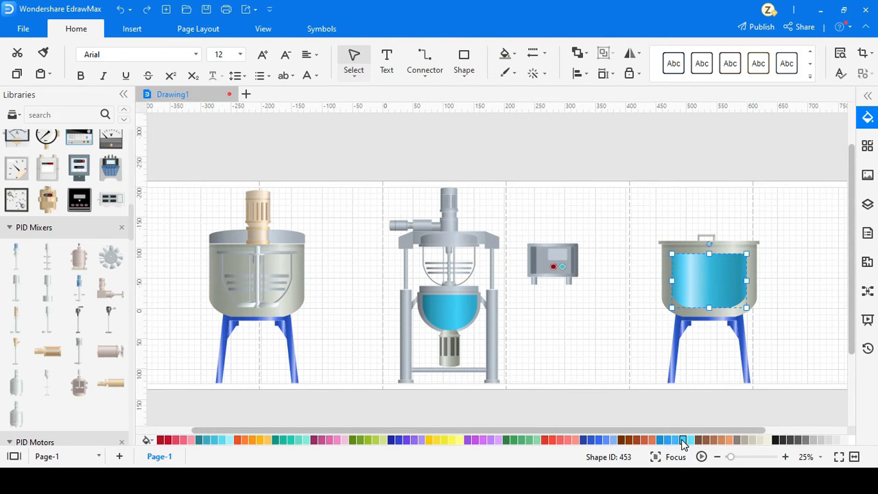
Center the blue water shape within the right tank.
scroll(796, 294, "up", 3)
left_click_drag(599, 288, 609, 289)
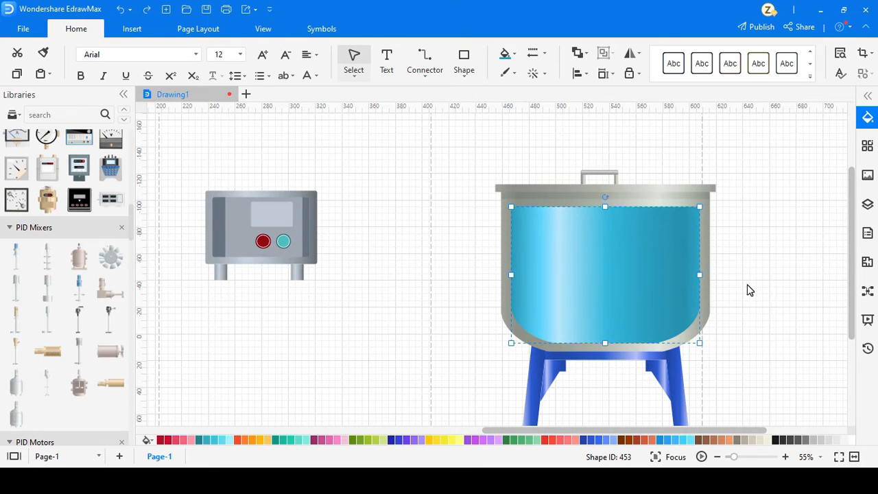
scroll(710, 262, "down", 3)
scroll(261, 294, "up", 3)
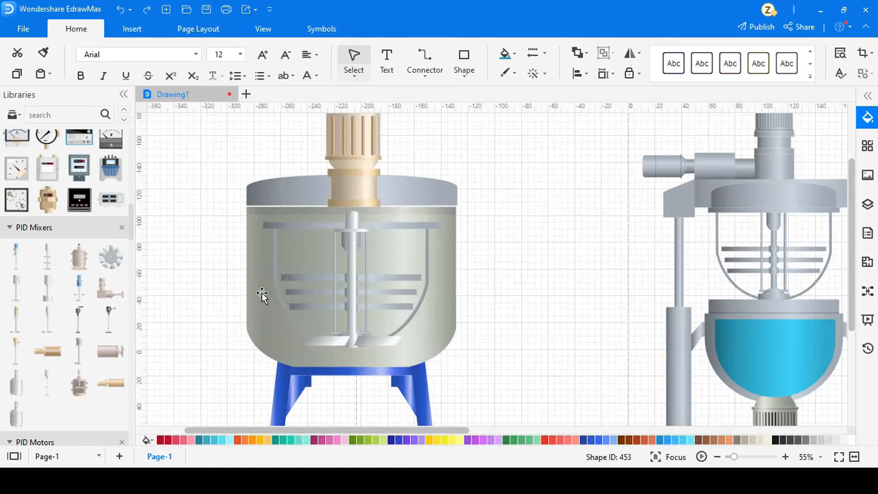
Copy the left tank's body and fit a smaller, centered version inside that tank.
left_click_drag(261, 294, 363, 304)
left_click_drag(246, 212, 263, 223)
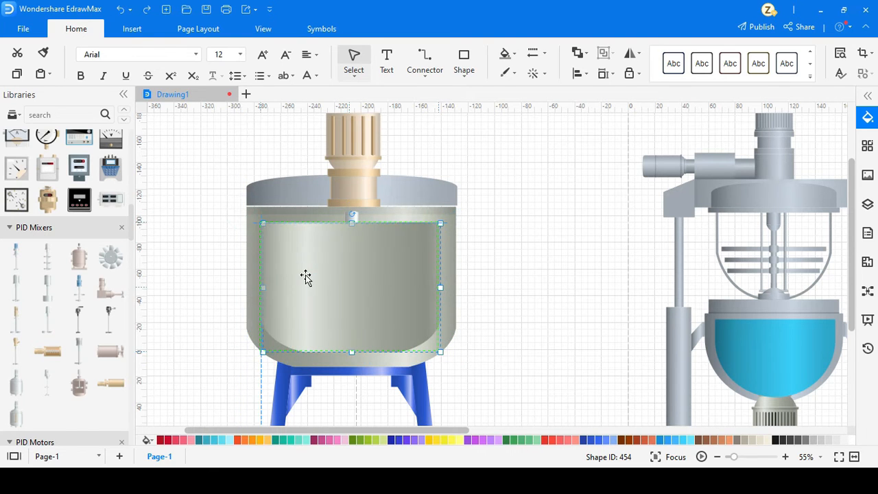
left_click_drag(260, 351, 257, 354)
left_click_drag(305, 320, 318, 320)
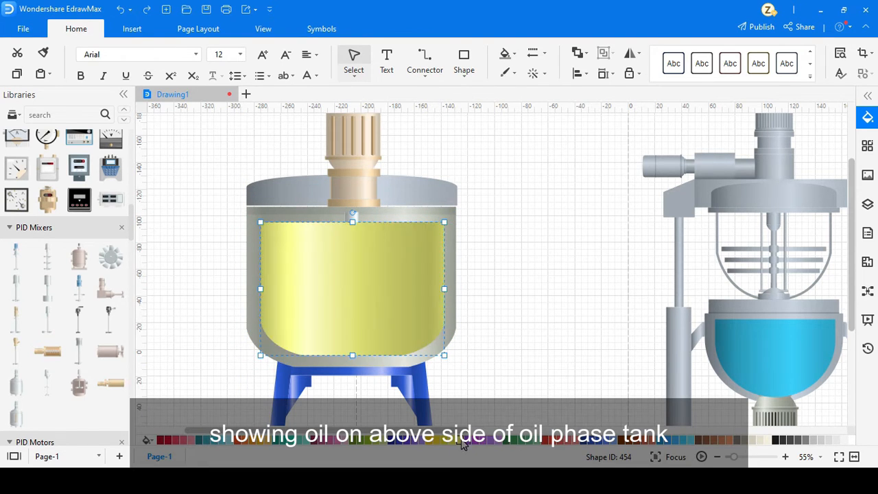
Fill the left tank's inner shape golden yellow as oil and send it backward behind the mixer.
left_click(431, 440)
left_click(579, 52)
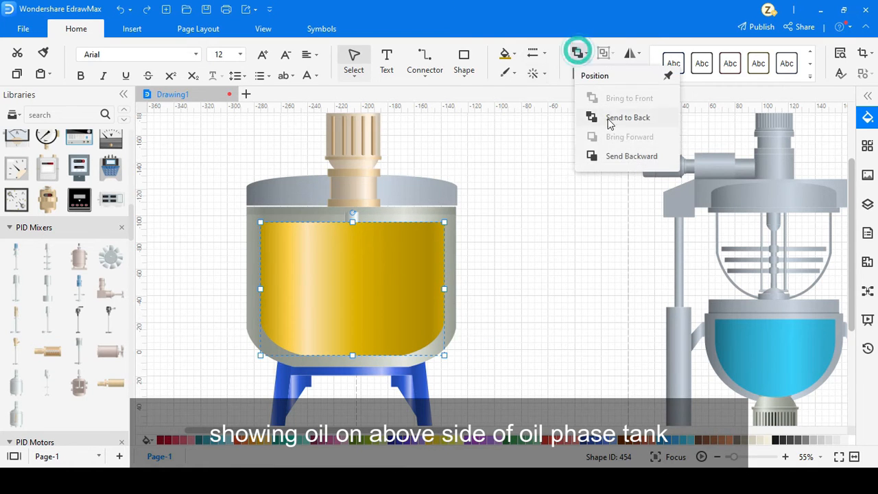
left_click(615, 157)
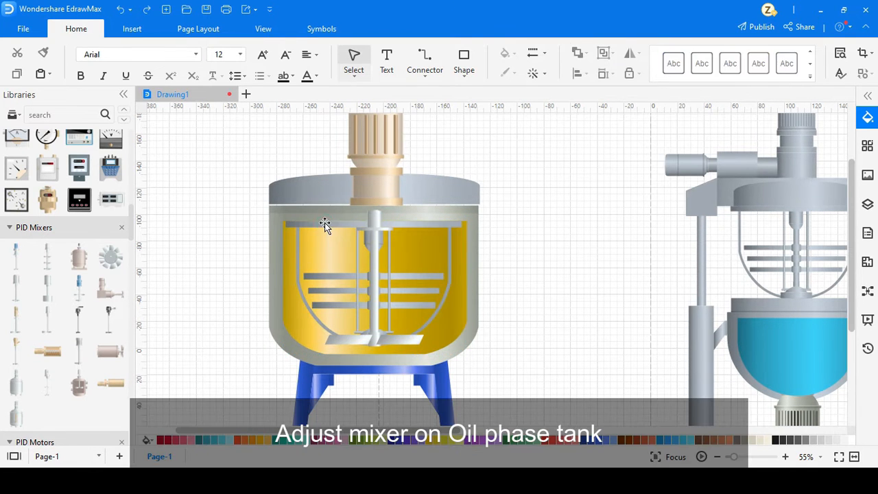
Fill the oil tank mixer's frame, lower shaft and bottom blades with black.
left_click(776, 440)
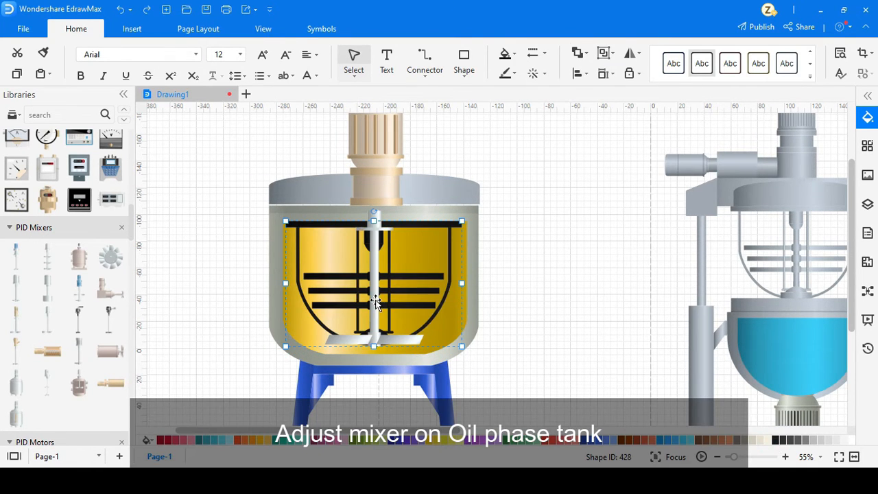
scroll(375, 301, "up", 4)
left_click(361, 331)
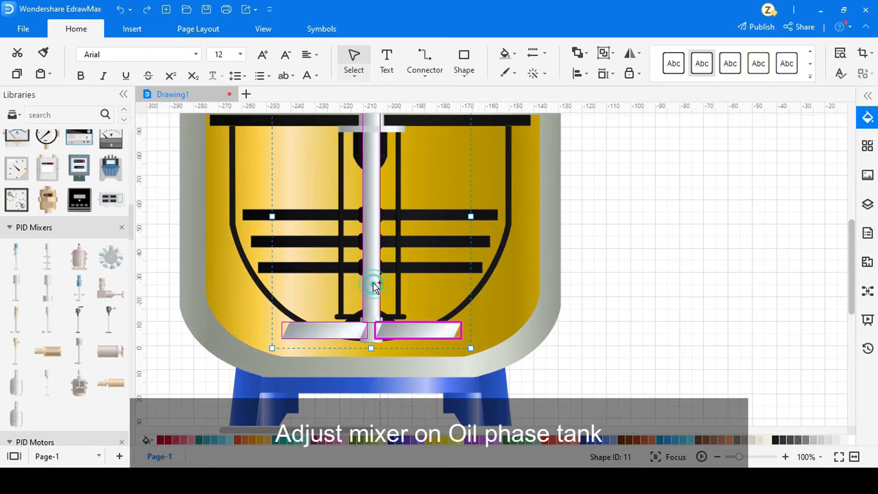
scroll(376, 287, "up", 2)
scroll(378, 288, "down", 1)
left_click(776, 440)
left_click(678, 366)
Fill the main mixer's agitator frame, shaft and paddles above the water bowl with black.
scroll(626, 358, "down", 1)
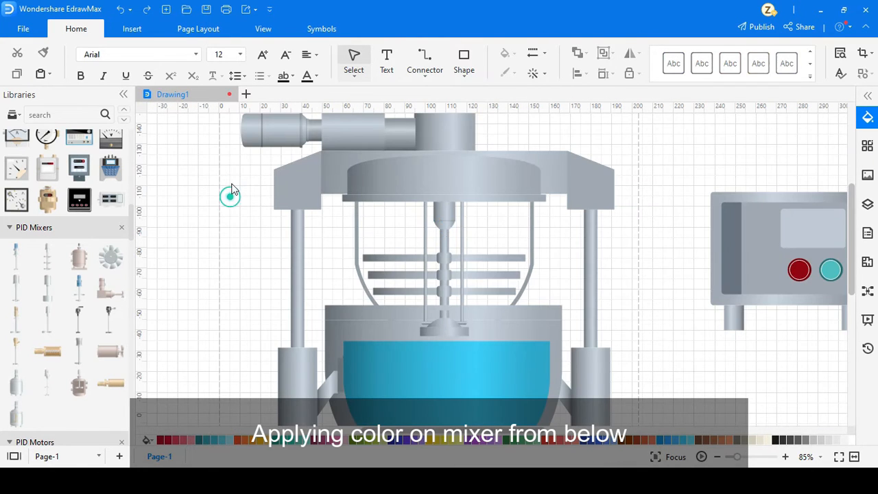
left_click_drag(234, 159, 568, 334)
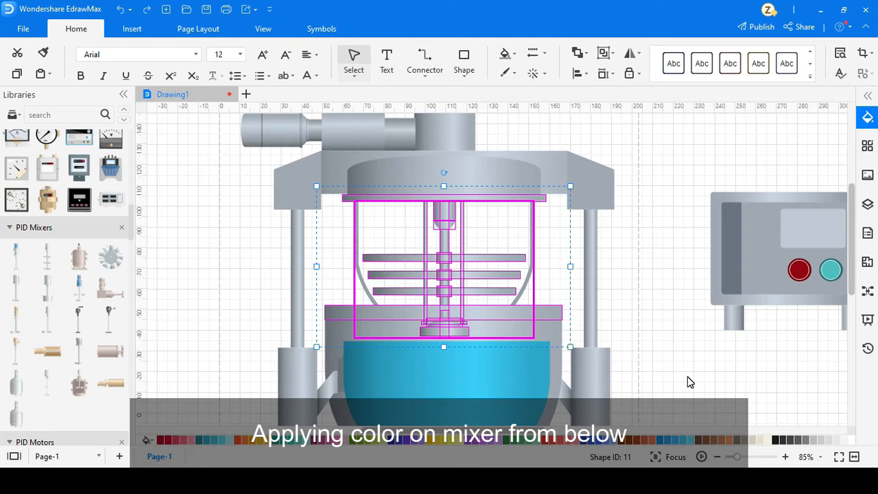
left_click(775, 439)
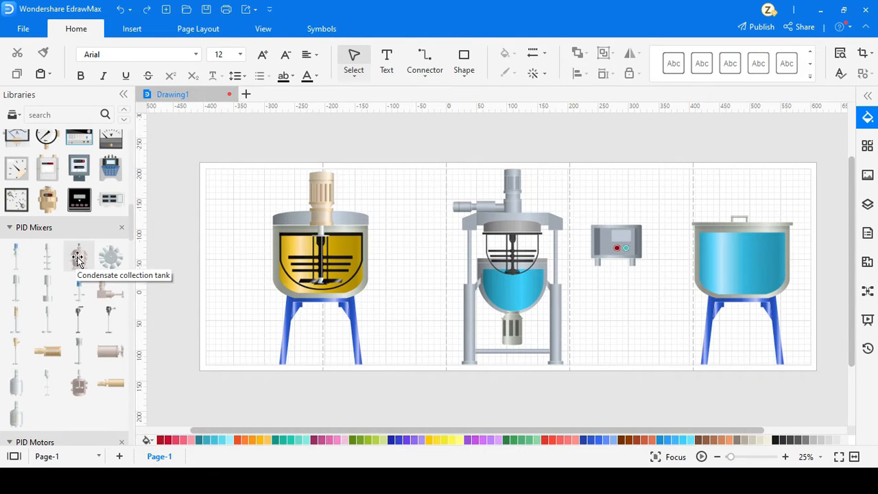
Place a Condensate collection tank from PID Mixers beside the oil tank.
left_click_drag(78, 259, 263, 349)
left_click_drag(240, 314, 229, 288)
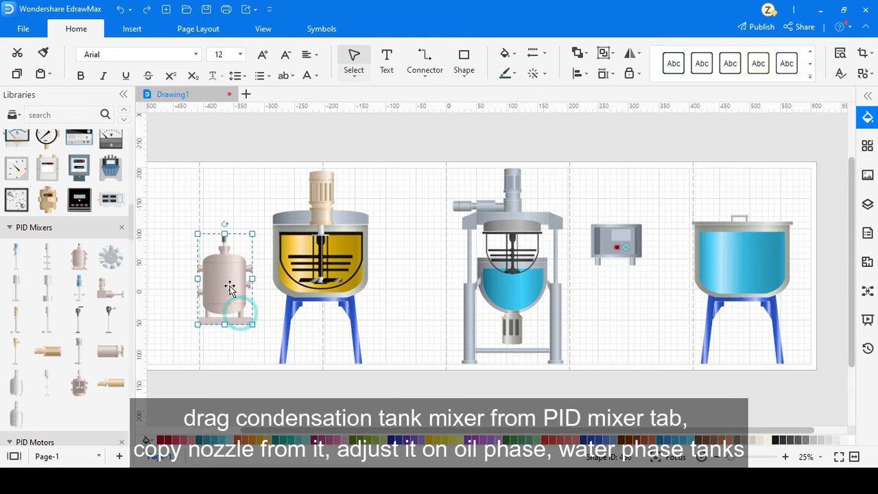
scroll(198, 318, "up", 5)
Copy the condensate tank's upper left nozzle, place the copy below the oil tank and delete the condensate tank.
left_click(205, 179)
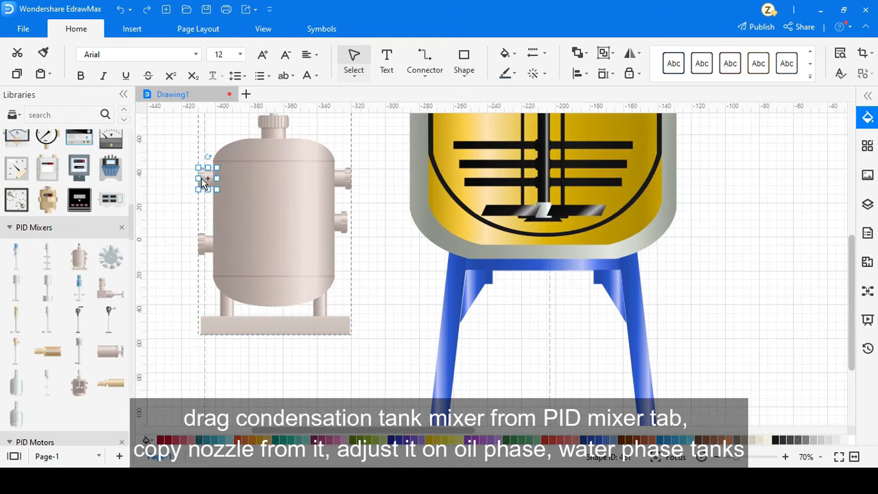
key("ctrl+c")
key("ctrl+v")
left_click_drag(542, 340, 590, 395)
scroll(319, 210, "down", 1)
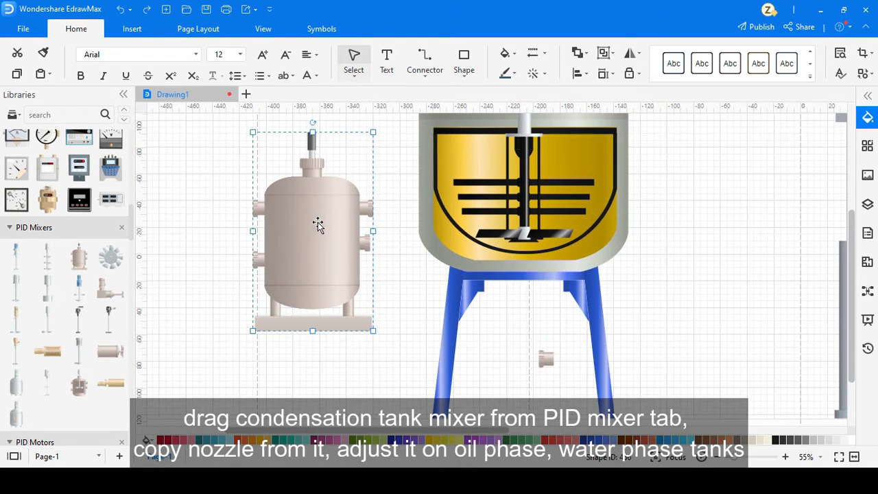
key("Delete")
Move the nozzle between the oil tank's legs, filling its body black and its flange light gray.
left_click_drag(485, 356, 453, 330)
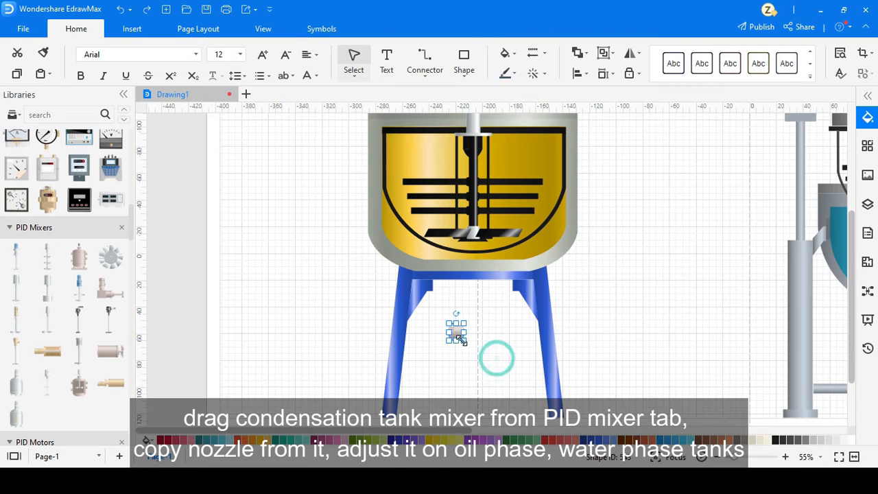
scroll(453, 330, "up", 3)
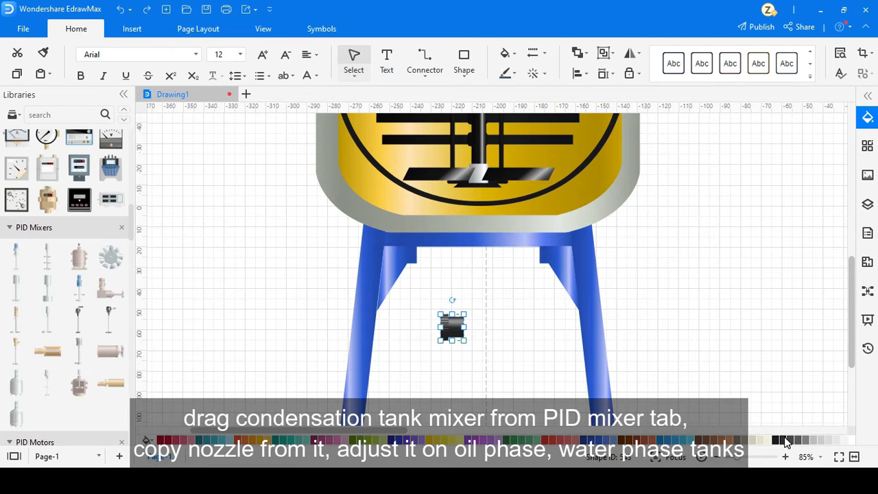
left_click(445, 322)
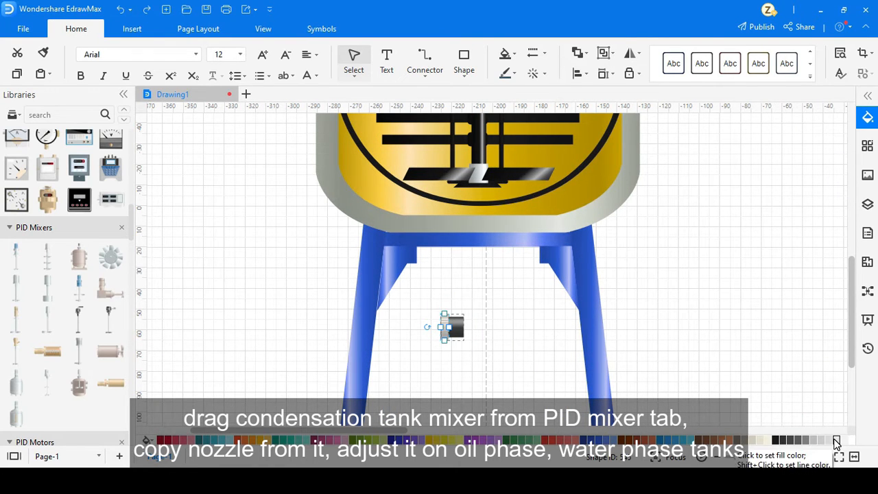
left_click(506, 321)
Attach the nozzle to the upper left side of the oil tank.
scroll(506, 321, "down", 2)
left_click(479, 331)
left_click_drag(480, 331, 299, 147)
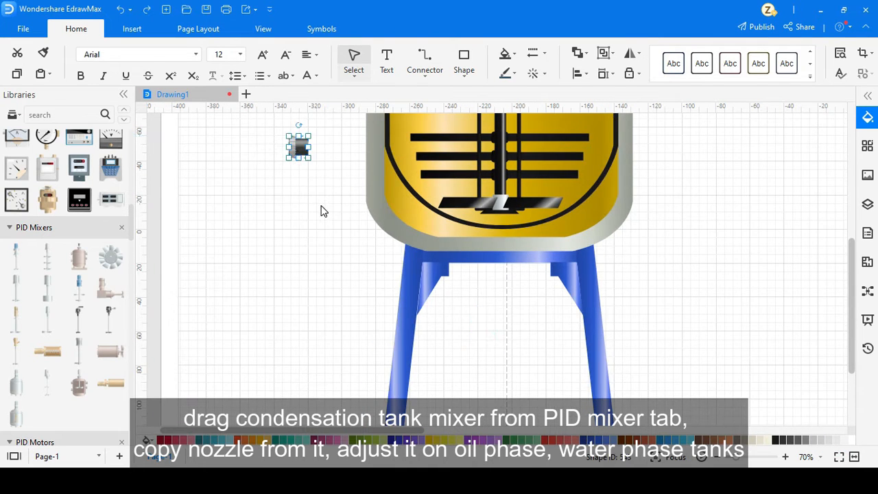
scroll(323, 210, "up", 3)
left_click_drag(298, 245, 356, 176)
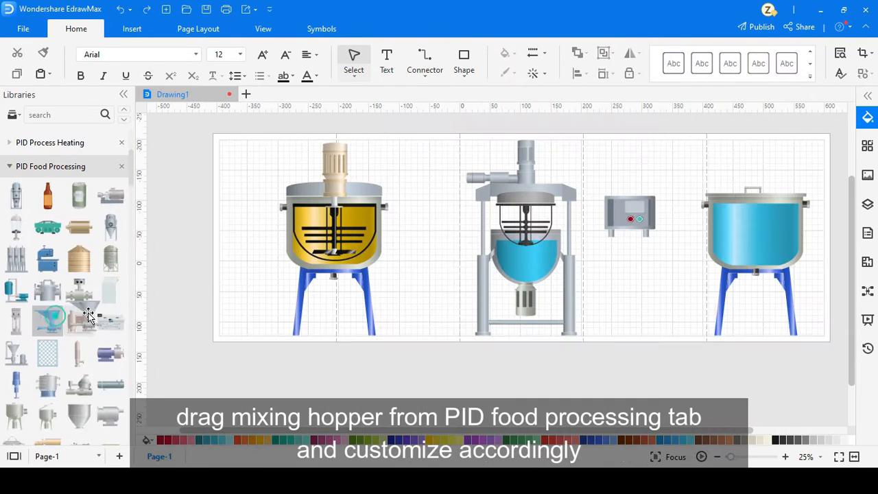
Place a mixing hopper from PID Food Processing beside the oil tank and ungroup it.
left_click_drag(88, 314, 217, 286)
scroll(217, 286, "up", 5)
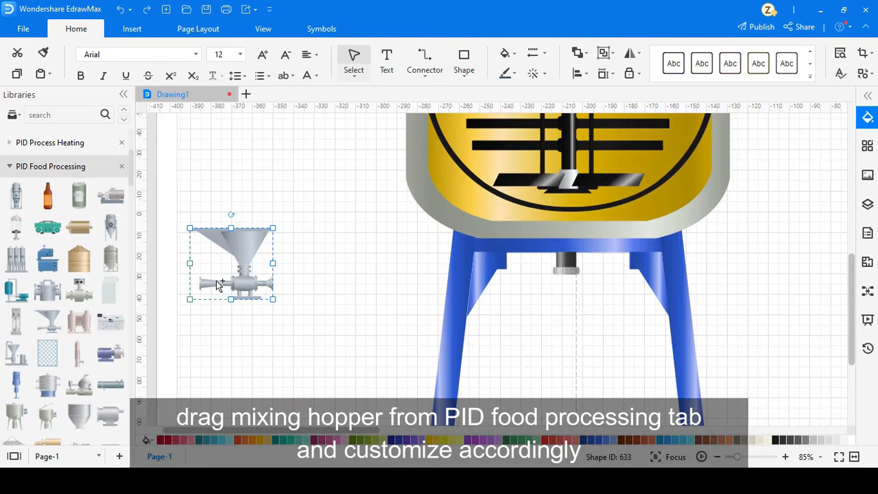
left_click(606, 52)
left_click(646, 100)
Keep only the hopper's funnel by deleting the pump assembly, rim, side panel and leftover collar.
left_click(218, 287)
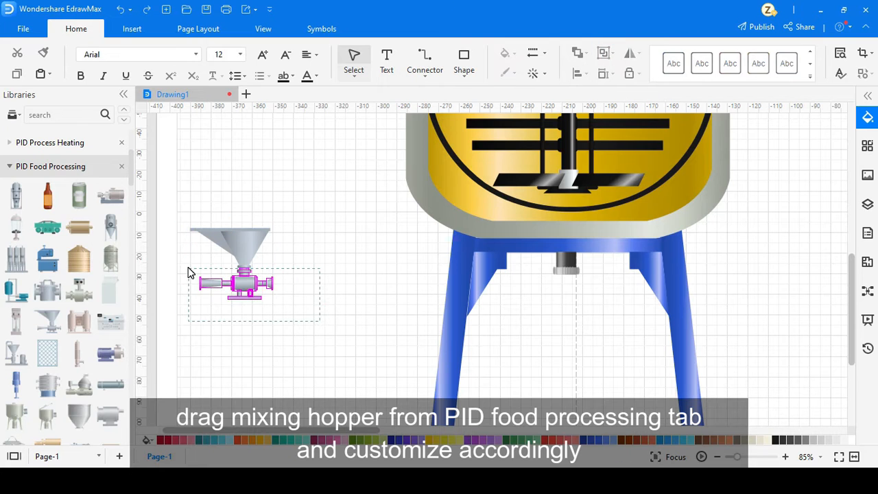
key("Delete")
left_click_drag(249, 256, 294, 213)
left_click_drag(180, 210, 279, 288)
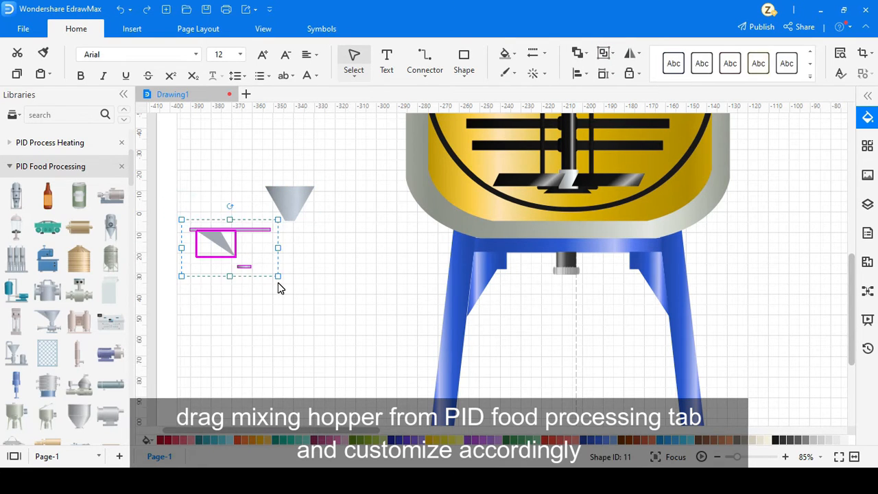
key("Delete")
left_click(293, 213)
Add a vertical straight duct from PID Ductwork centered under the funnel.
left_click(55, 147)
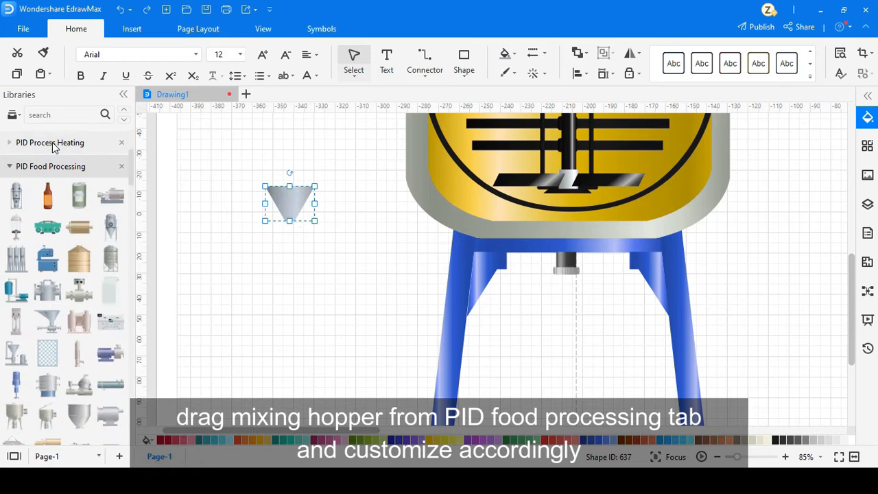
left_click(52, 147)
left_click(61, 166)
left_click(53, 313)
left_click(63, 197)
scroll(63, 196, "up", 3)
left_click(62, 166)
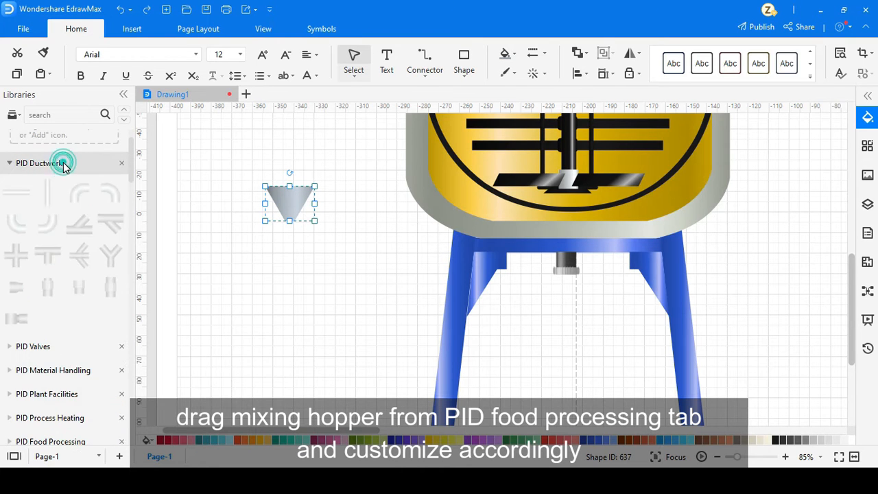
left_click_drag(47, 194, 291, 251)
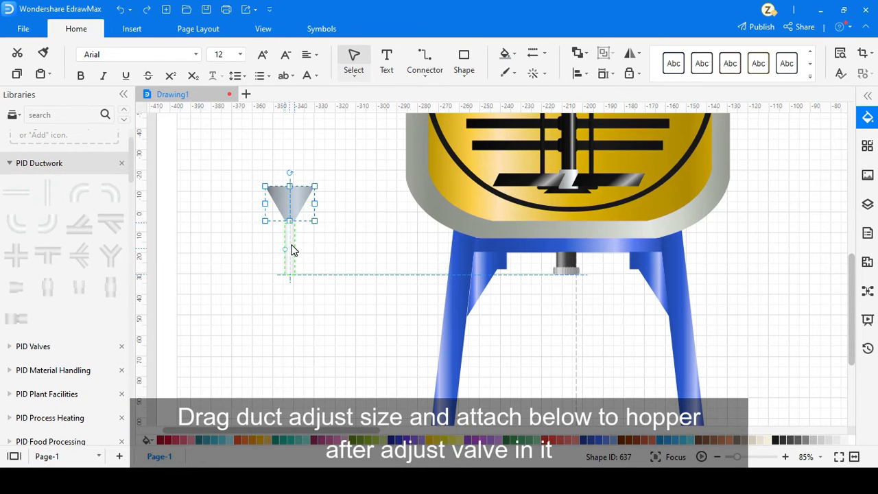
Widen the duct through its Radius data property and butt it against the funnel's outlet.
left_click(868, 98)
scroll(469, 247, "up", 3)
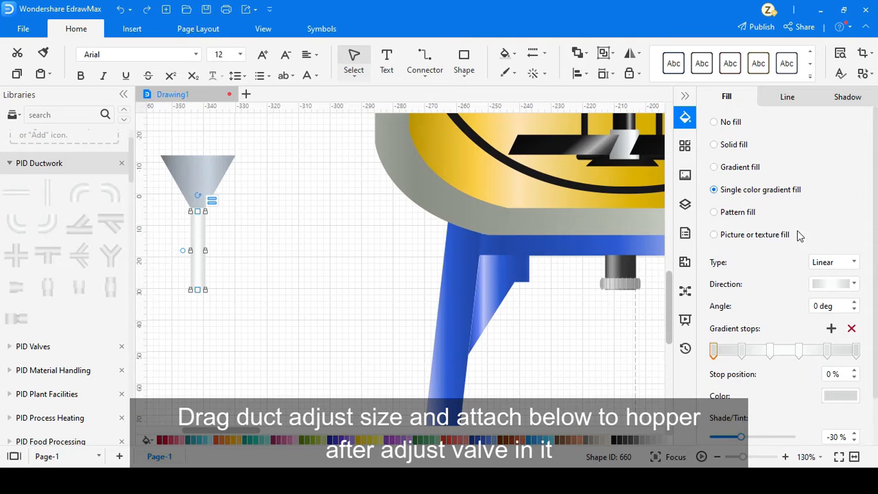
left_click(685, 203)
left_click(684, 233)
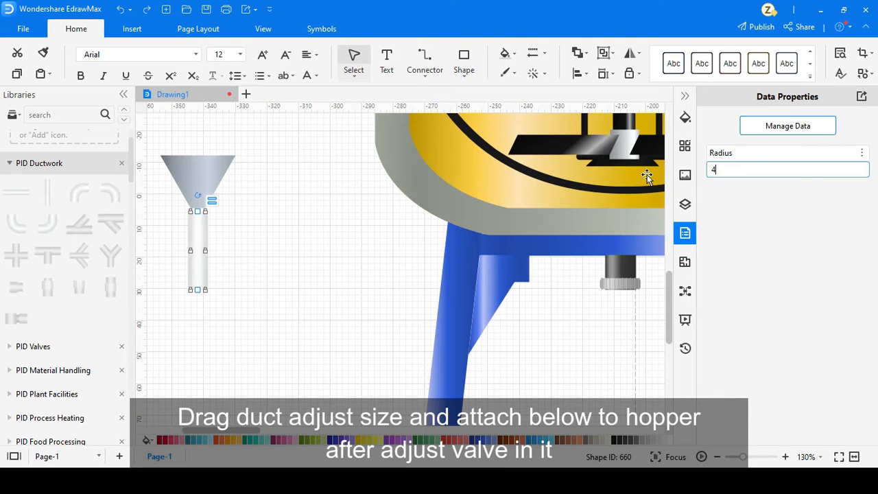
left_click(367, 243)
left_click(200, 244)
left_click_drag(726, 171, 687, 183)
left_click(317, 281)
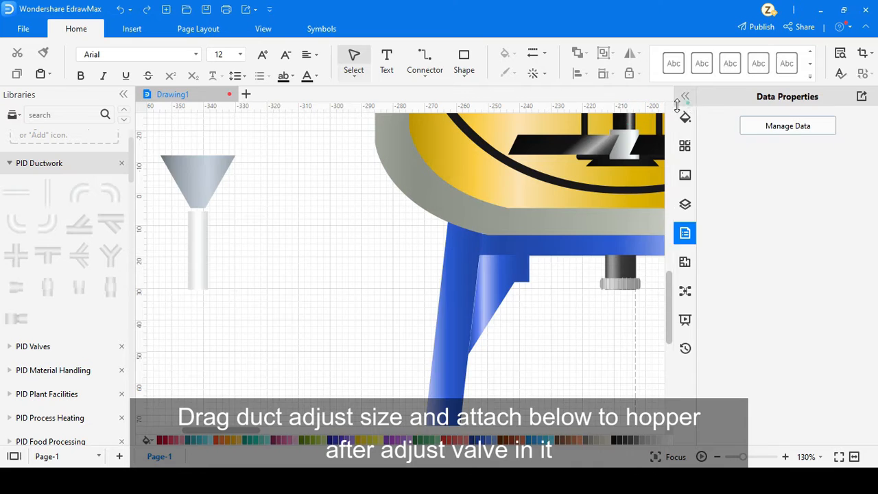
left_click(686, 97)
left_click(287, 239)
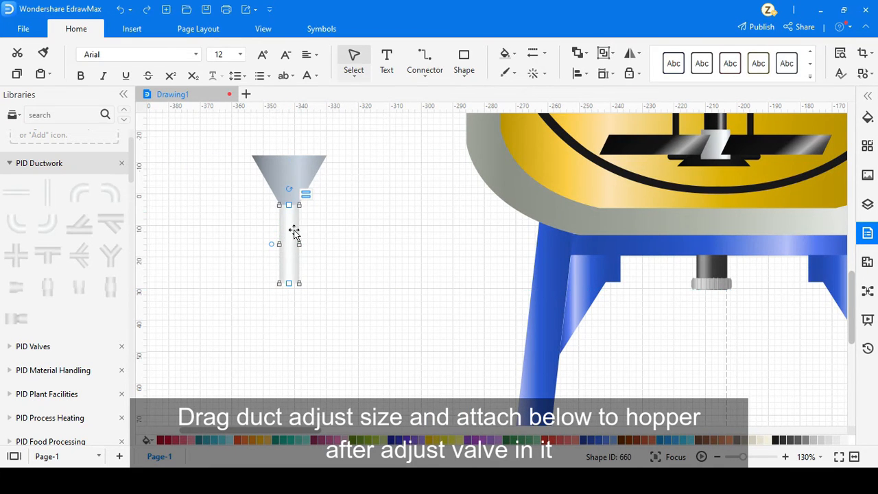
Place the gray valve with the red lever handle from PID Valves beside the duct and enlarge it.
left_click(33, 347)
left_click_drag(47, 217, 374, 258)
left_click_drag(400, 290, 442, 314)
Fill the valve's central body and both end sections with black.
left_click(390, 305)
left_click(410, 302, "ctrl")
left_click(334, 302, "ctrl")
left_click(776, 439)
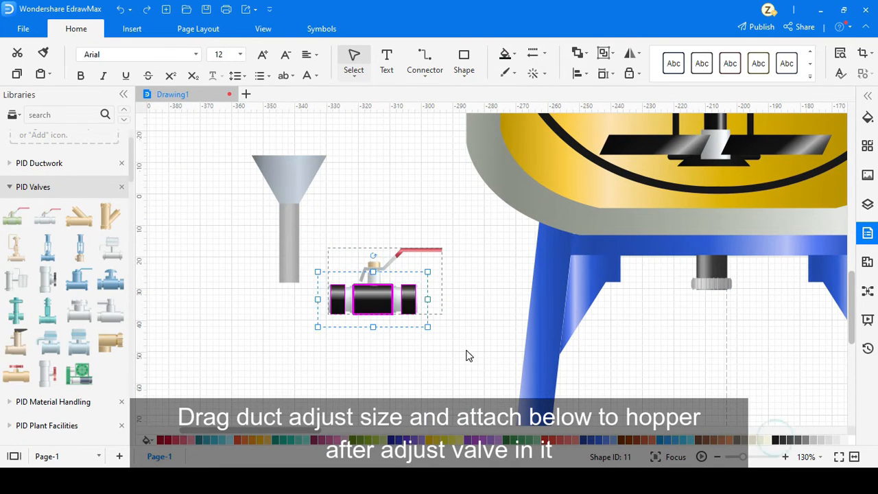
left_click(467, 354)
Fit the valve upright onto the duct below the funnel with its handle on the left, and shorten the duct.
scroll(364, 295, "down", 1)
left_click(391, 290)
left_click(604, 57)
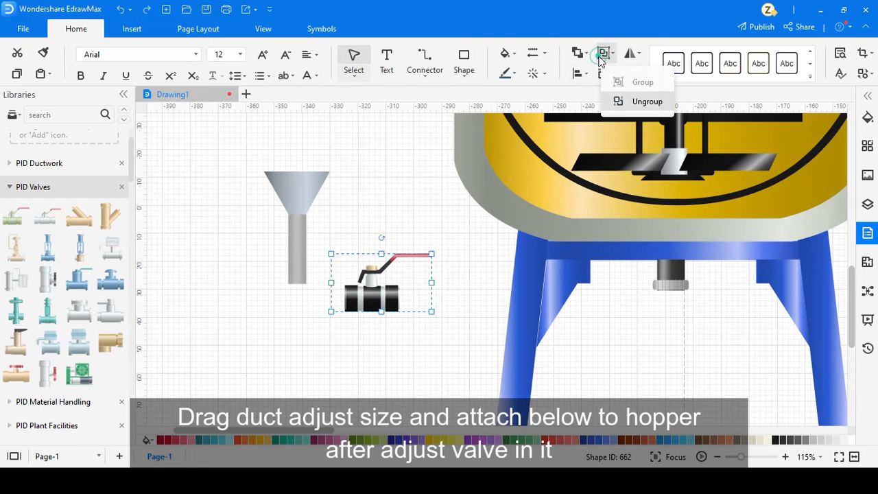
left_click(392, 209)
left_click_drag(349, 293, 293, 247)
left_click_drag(314, 297, 318, 304)
left_click_drag(308, 262, 301, 305)
left_click(300, 221)
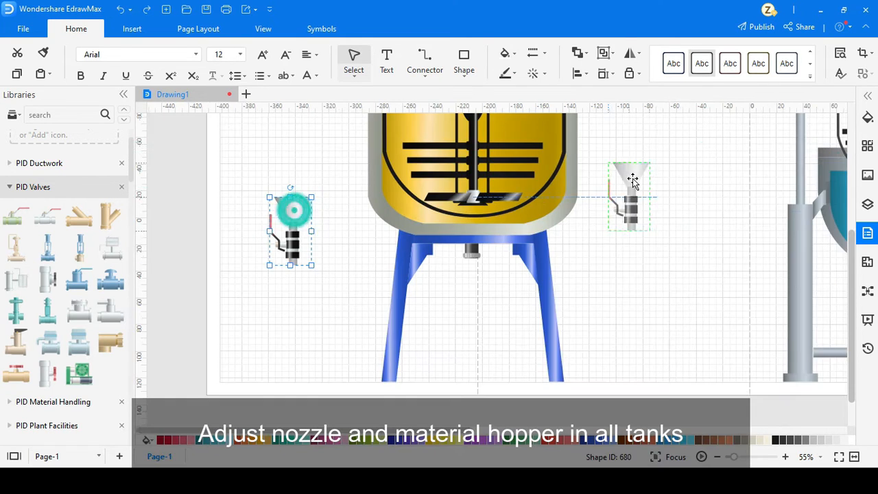
Move the funnel and valve assembly onto the main mixer's lid, to the right of its motor.
scroll(479, 198, "right", 2)
scroll(479, 198, "up", 2)
scroll(471, 281, "down", 3)
scroll(479, 275, "up", 3)
left_click_drag(479, 275, 759, 132)
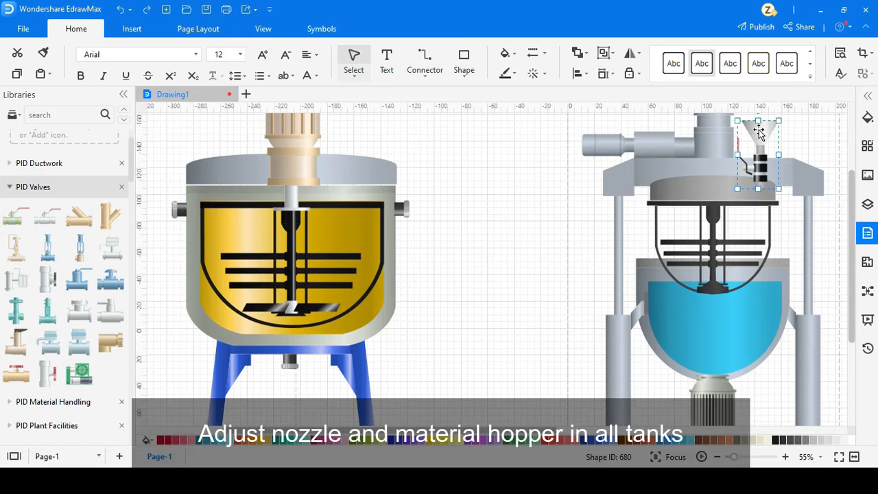
scroll(623, 319, "right", 3)
left_click_drag(549, 180, 552, 177)
left_click(631, 192)
Copy the main mixer's funnel and valve assembly onto the oil tank's lid, right of the motor.
scroll(591, 208, "down", 2)
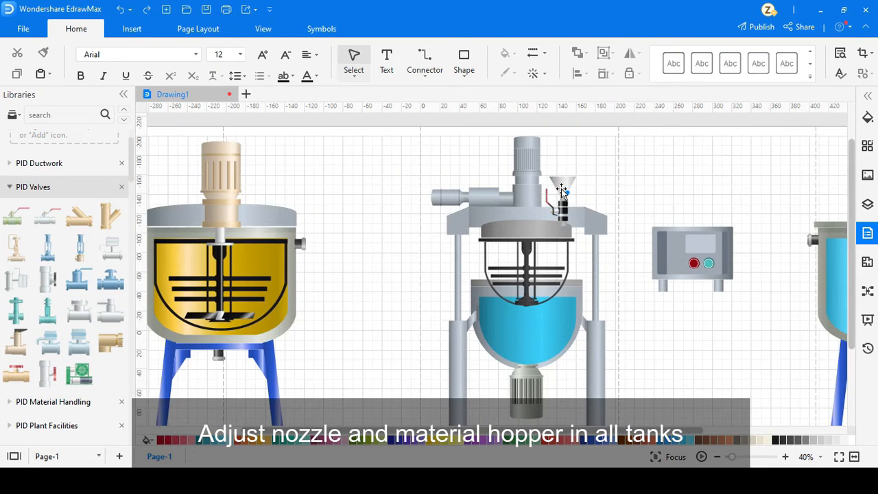
left_click(564, 187)
key("ctrl+c")
key("ctrl+v")
left_click_drag(596, 223, 278, 177)
left_click(322, 191)
scroll(243, 223, "up", 2)
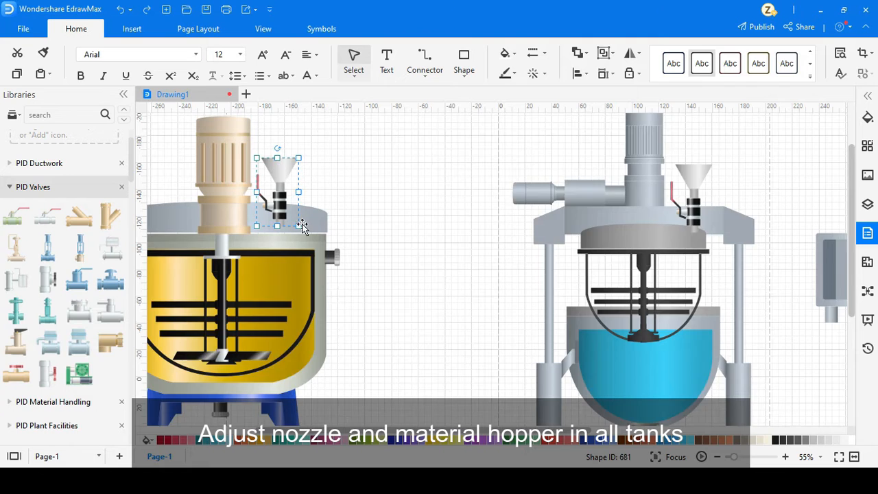
scroll(295, 206, "up", 2)
left_click(331, 233)
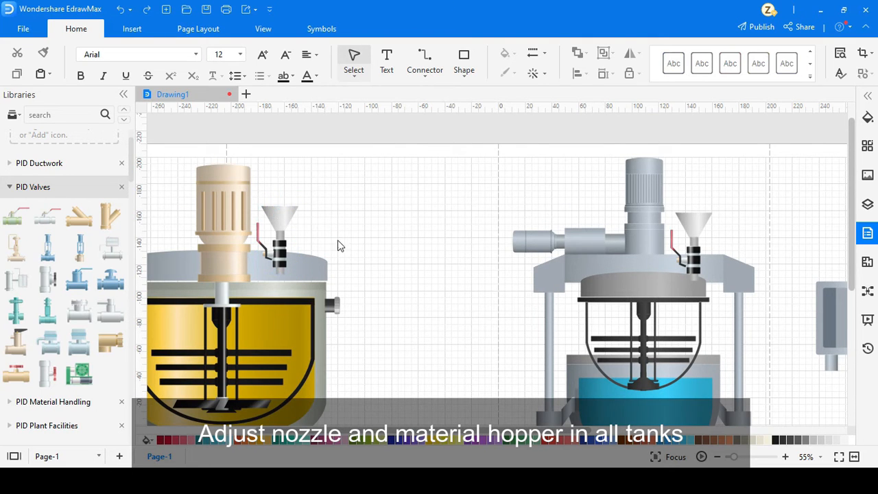
Rotate the spare nozzle into an upright position beside the oil tank.
scroll(466, 289, "down", 2)
left_click_drag(336, 255, 381, 319)
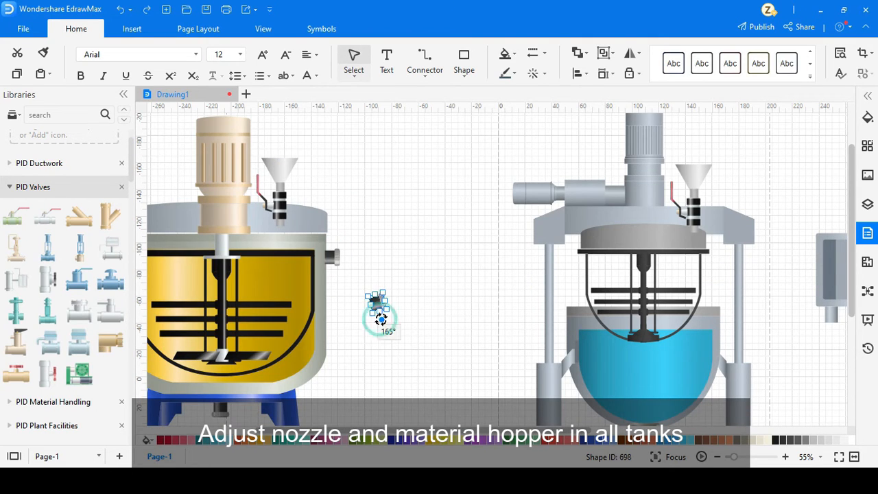
scroll(381, 320, "down", 3)
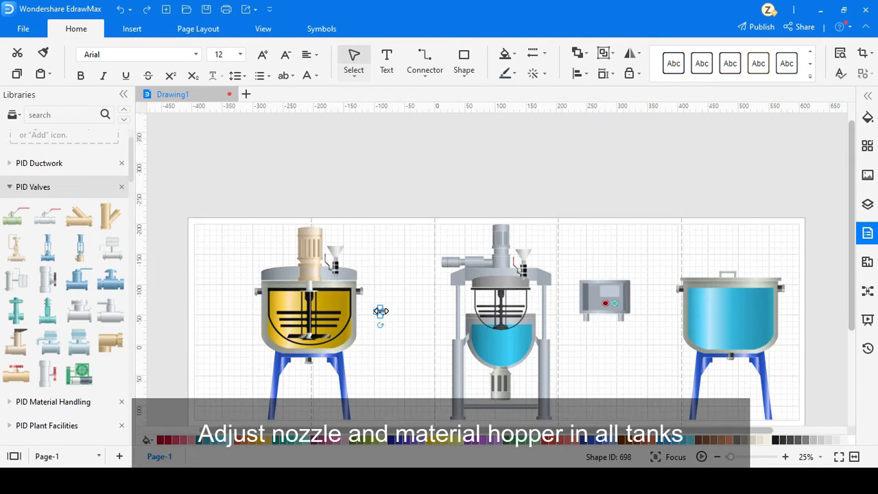
scroll(277, 310, "up", 3)
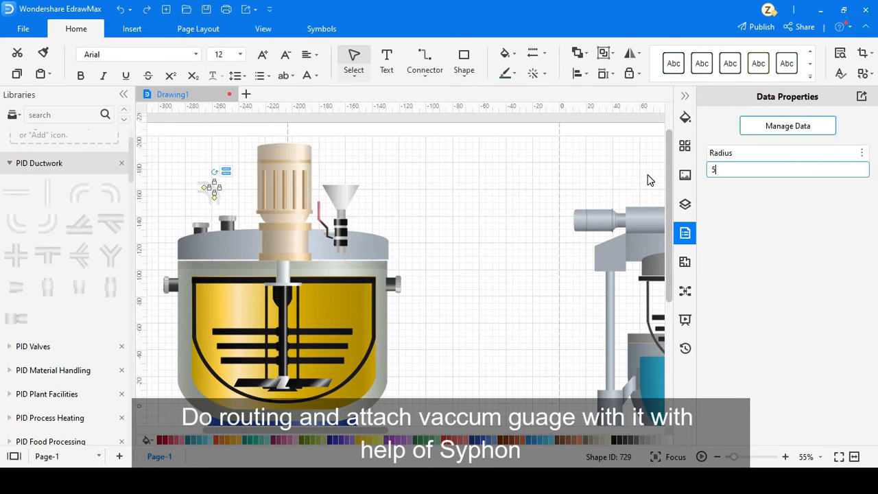
Set the duct elbow's radius to 5 and seat the elbow on the oil tank's lid nozzle nearest the motor.
left_click(521, 164)
left_click_drag(236, 201, 233, 199)
left_click(725, 171)
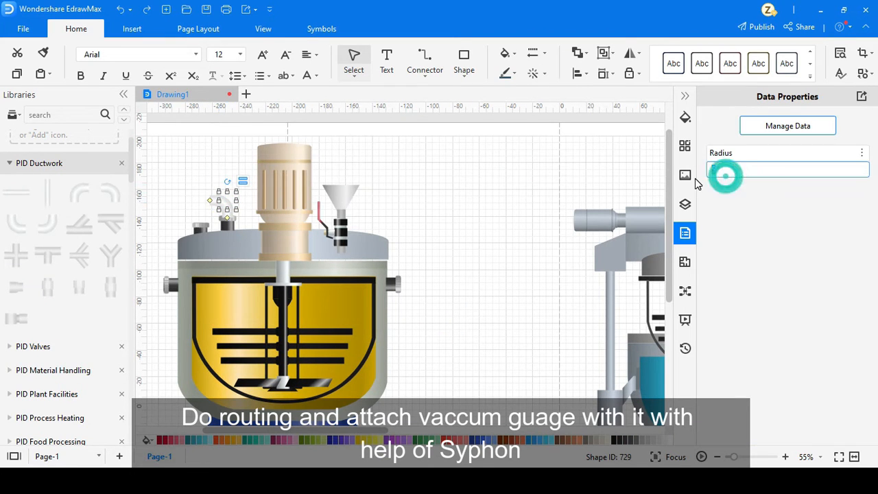
left_click(685, 97)
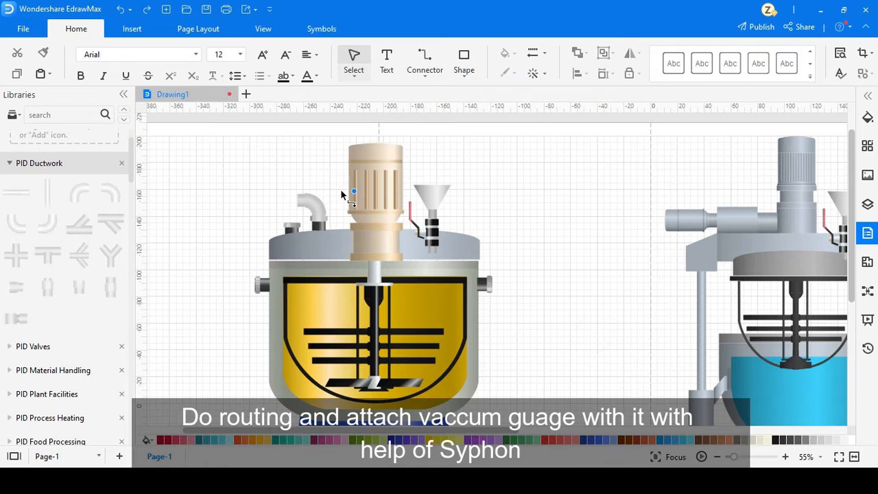
Extend the elbow's horizontal run to the left and join an upturned elbow copy to its end.
left_click_drag(300, 200, 248, 196)
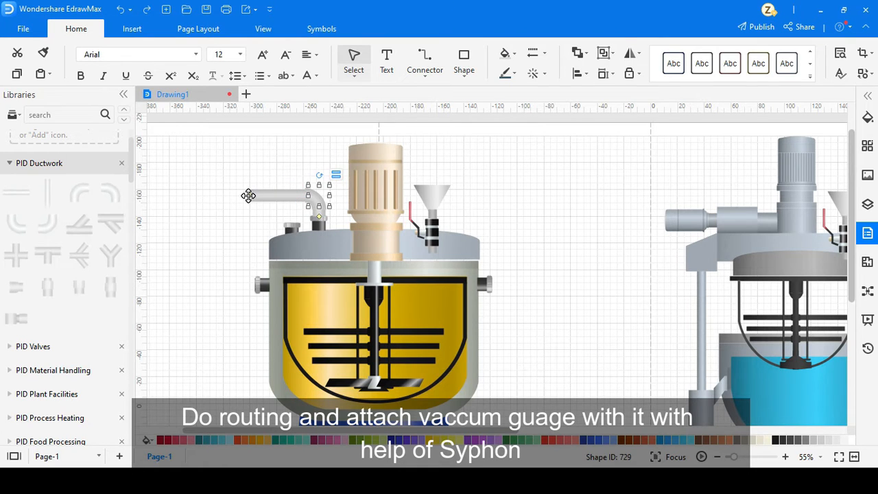
key("ctrl+v")
left_click_drag(313, 235, 239, 194)
left_click(254, 194)
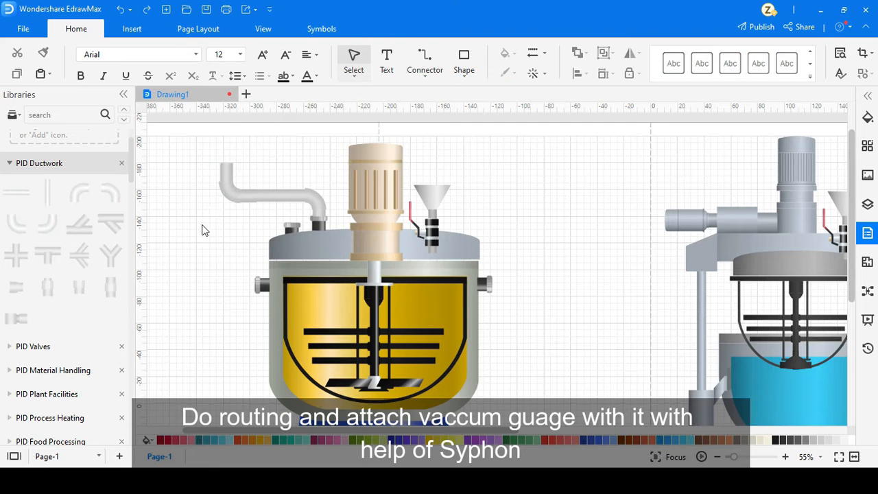
Place a copy of the elbow pipe on the oil tank's outer lid nozzle, below the first pipe.
scroll(203, 229, "down", 2)
scroll(232, 203, "up", 2)
left_click(290, 202)
left_click_drag(290, 199, 268, 219)
left_click(307, 203)
Raise the upper pipe on its nozzle and refit the upturned elbow flush with its left end.
left_click_drag(319, 204, 318, 189)
left_click_drag(233, 204, 231, 184)
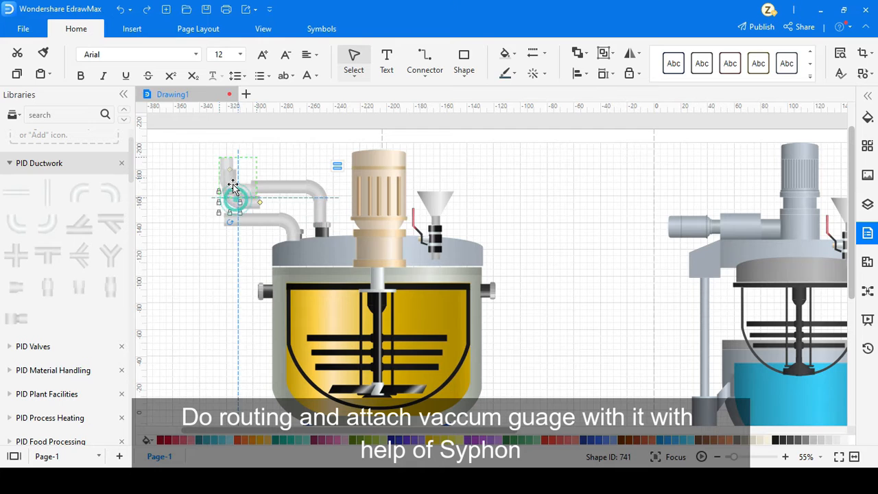
key("Left")
key("Left")
key("Left")
key("Left")
key("Down")
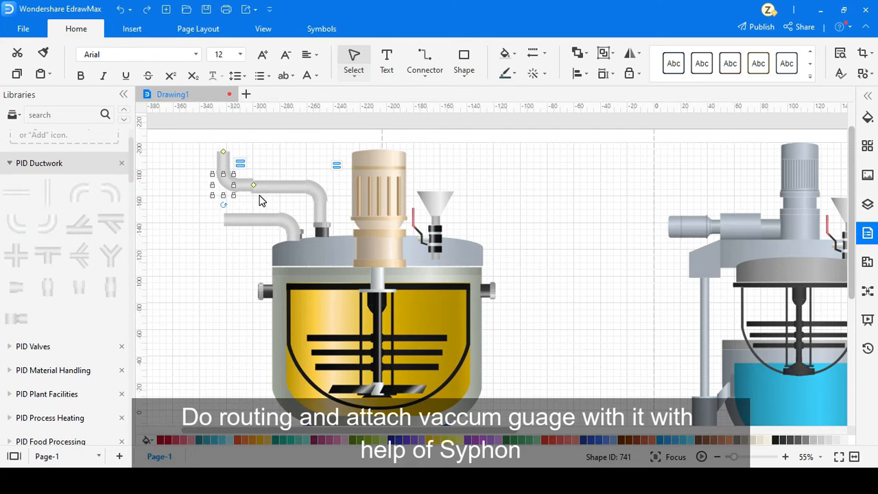
Align the lower pipe with the outer lid nozzle and extend its horizontal run past the upturned elbow.
left_click(253, 218)
left_click_drag(286, 227, 285, 216)
key("Right")
key("Right")
key("Right")
left_click_drag(226, 209, 161, 210)
left_click(234, 244)
scroll(236, 247, "down", 3)
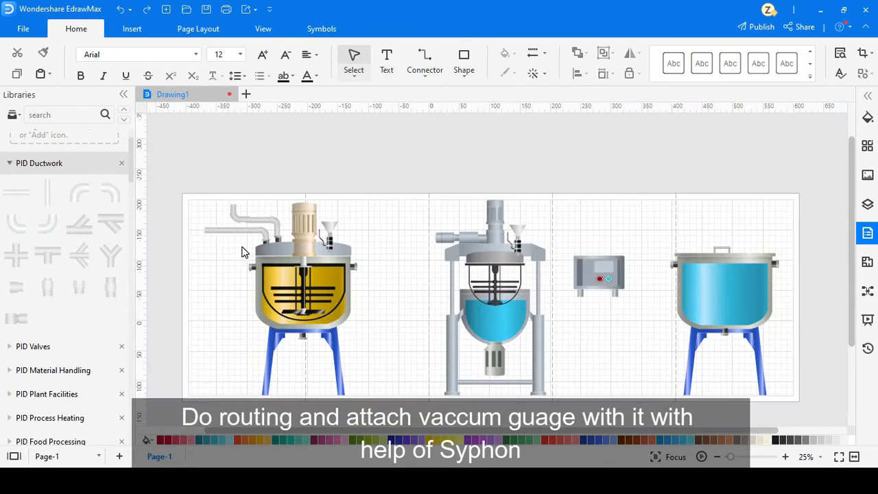
scroll(225, 213, "up", 4)
left_click(240, 223)
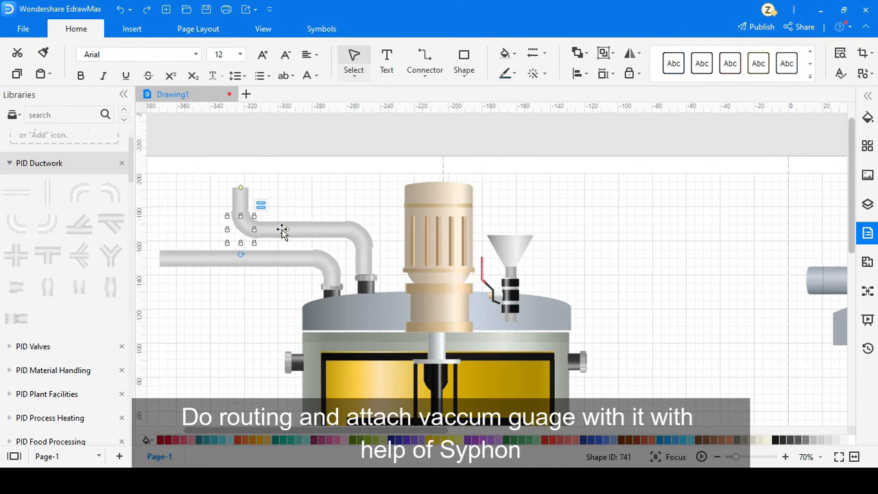
Duplicate the oil tank's funnel and valve assembly, move the copy clear of the tank, and ungroup it.
scroll(298, 195, "down", 4)
left_click(266, 241)
scroll(292, 242, "up", 3)
left_click(470, 230)
key("ctrl+d")
left_click_drag(524, 261, 546, 220)
left_click(559, 226)
left_click(560, 226)
left_click(603, 212)
left_click(564, 176)
left_click(606, 53)
left_click(639, 100)
Duplicate the valve from the ungrouped assembly, turn it horizontal, and fit it on the lower pipe's left end.
scroll(552, 219, "up", 3)
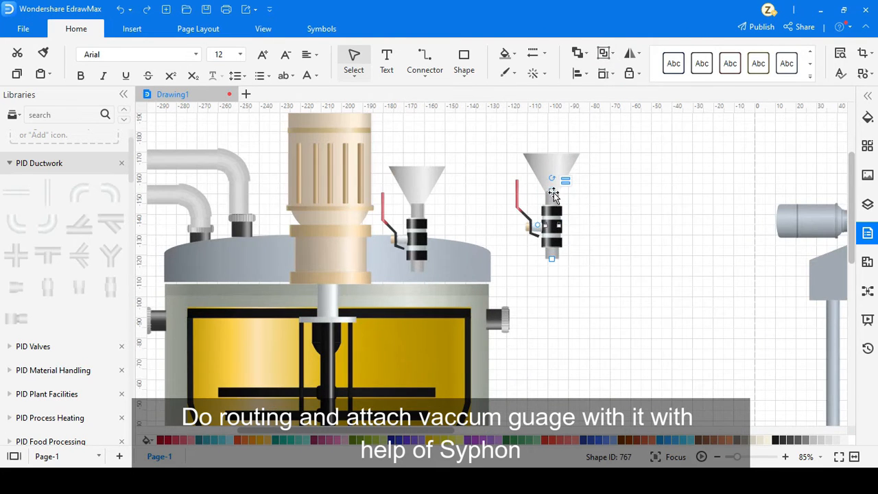
left_click(557, 219)
key("ctrl+d")
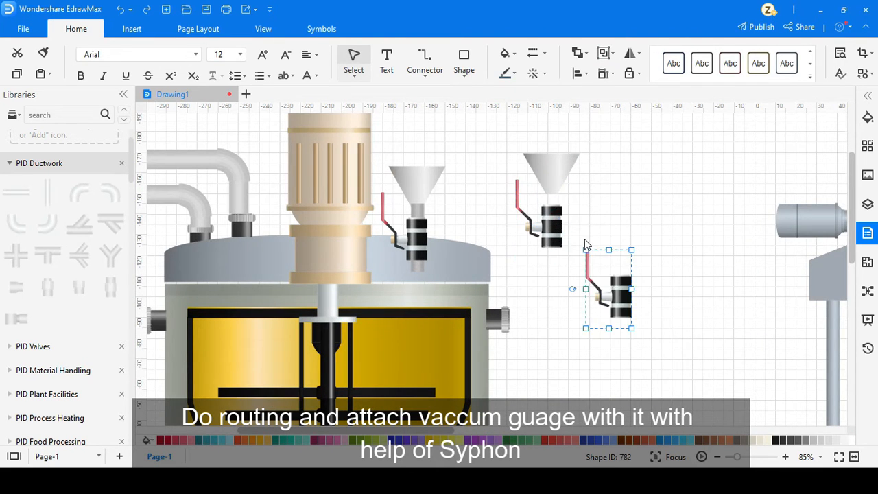
scroll(584, 239, "down", 3)
left_click_drag(574, 270, 601, 246)
left_click_drag(600, 276, 229, 211)
Flip the pipe valve horizontally so its handle points left, and extend the lower pipe through it.
left_click(630, 55)
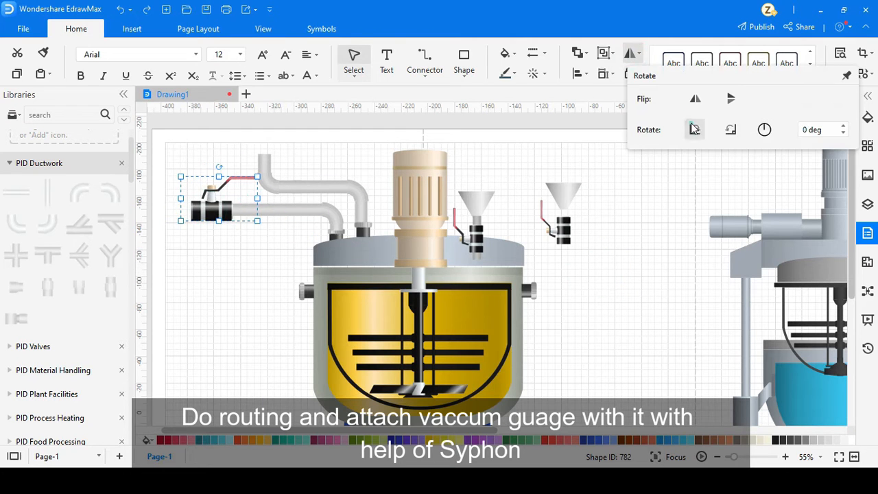
left_click(698, 103)
left_click(281, 213)
left_click_drag(227, 210, 195, 210)
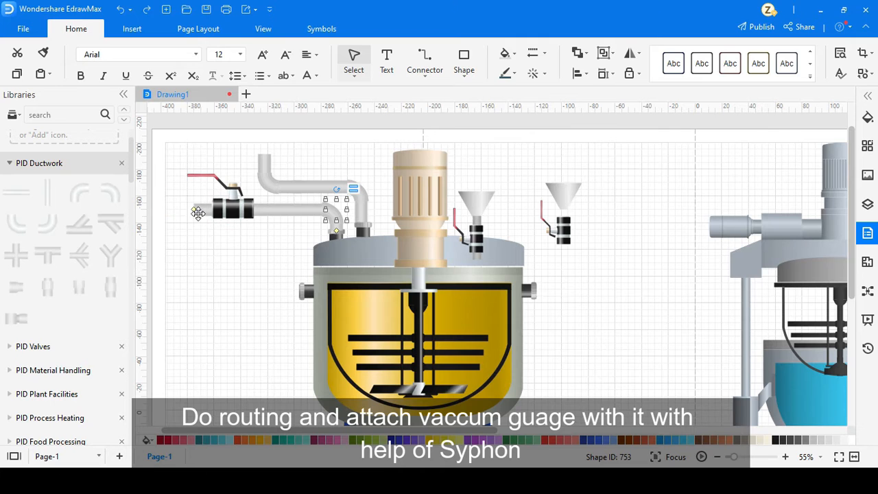
left_click(231, 206)
left_click(265, 247)
Delete the leftover funnel and valve copies between the oil tank and the main mixer.
left_click(563, 193)
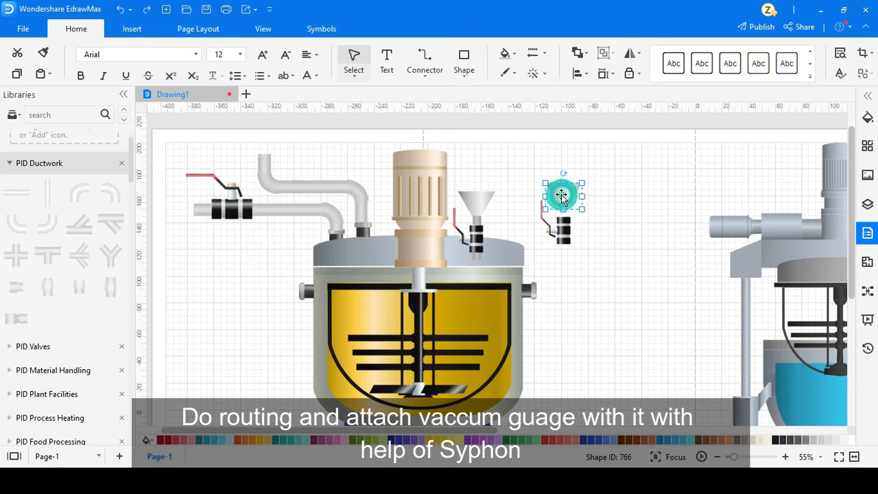
key("Delete")
left_click(568, 232)
key("Delete")
Search the symbol libraries for "Syphon" and place the syphon on top of the oil tank's upturned pipe.
scroll(283, 216, "down", 3, "ctrl")
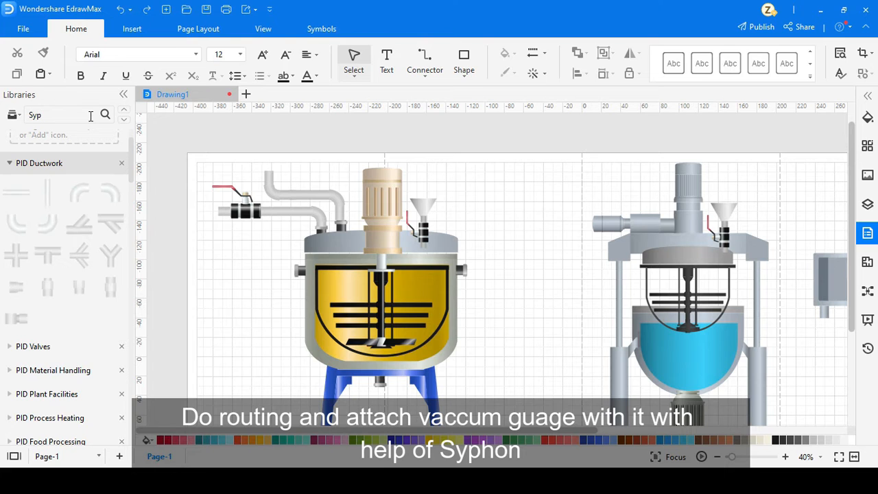
key("Return")
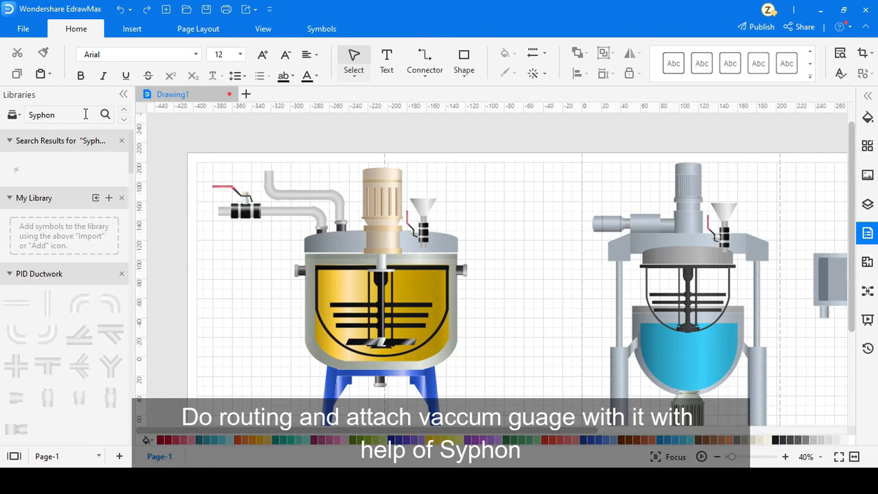
left_click_drag(15, 170, 237, 157)
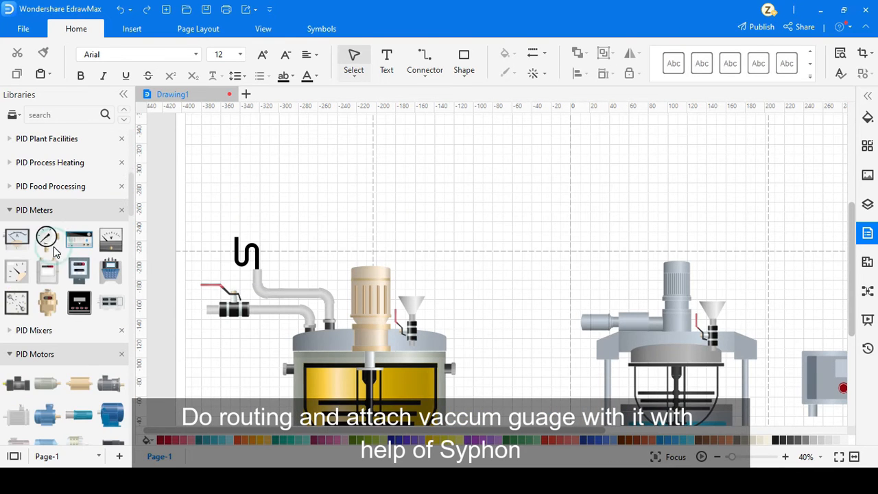
Add the round dial gauge from PID Meters, resize it, and attach it to the syphon's free end.
left_click_drag(49, 240, 240, 202)
scroll(208, 212, "up", 5)
left_click_drag(322, 153, 339, 133)
left_click_drag(309, 181, 289, 223)
mouse_move(293, 231)
left_mouse_down()
mouse_move(295, 215)
mouse_move(292, 224)
left_mouse_up()
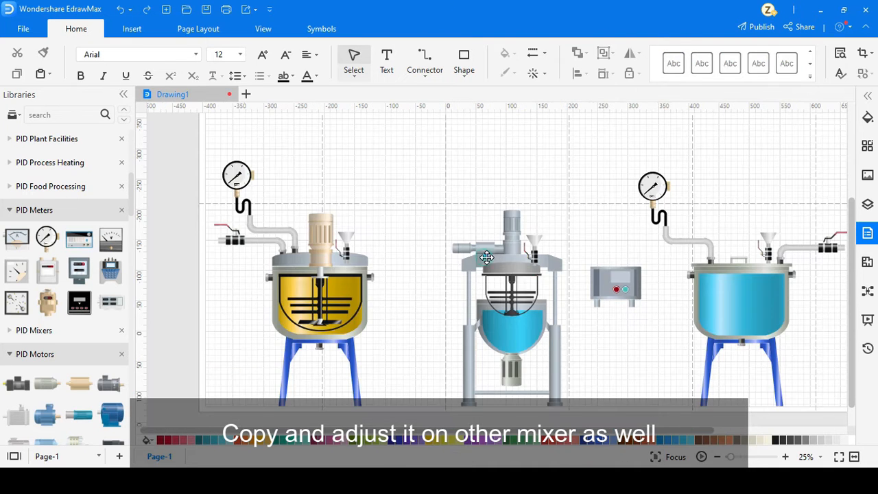
Select all parts of the main mixer and group them.
scroll(461, 236, "down", 5)
left_click_drag(461, 236, 544, 322)
left_click(606, 53)
left_click(638, 80)
Paste a copy of the piping, valve, syphon and gauge assembly onto the main mixer's lid.
scroll(514, 299, "up", 3)
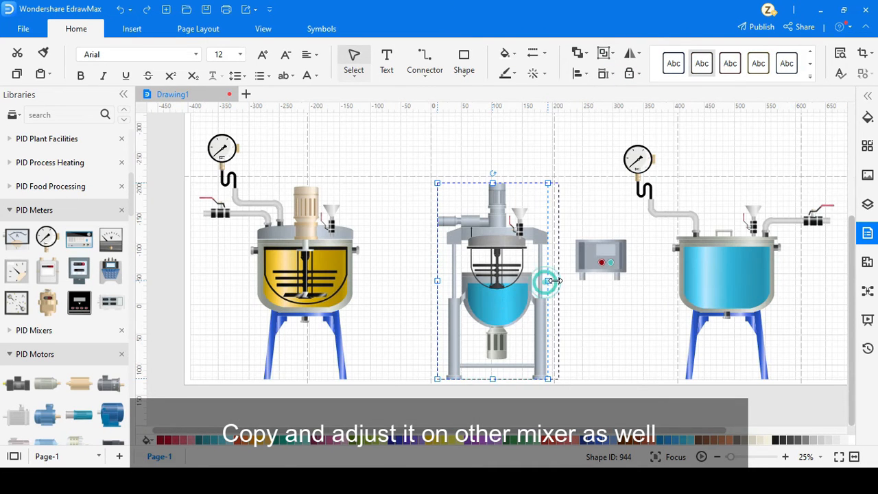
key("ctrl+v")
left_click_drag(309, 277, 495, 292)
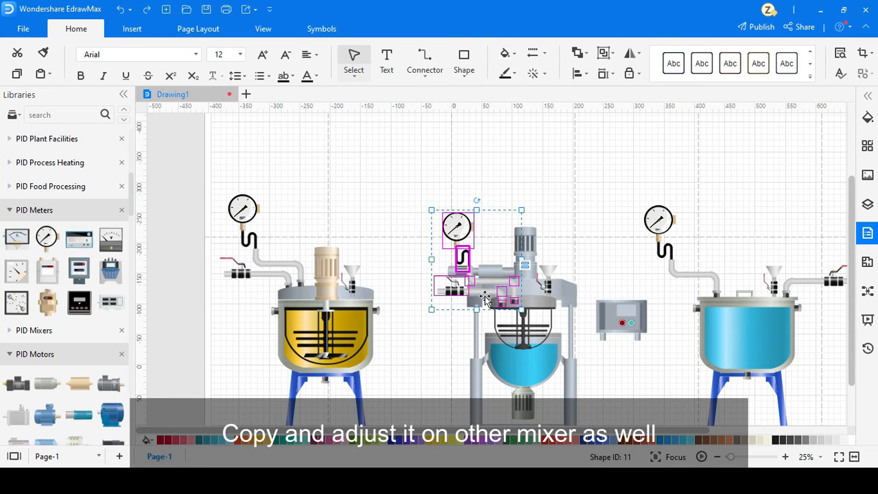
Rearrange the copied pipes, moving the lower one clear of its valve and seating both on the mixer's lid nozzles.
scroll(484, 297, "up", 3)
scroll(485, 288, "up", 1)
left_click_drag(484, 289, 384, 362)
left_click(478, 225)
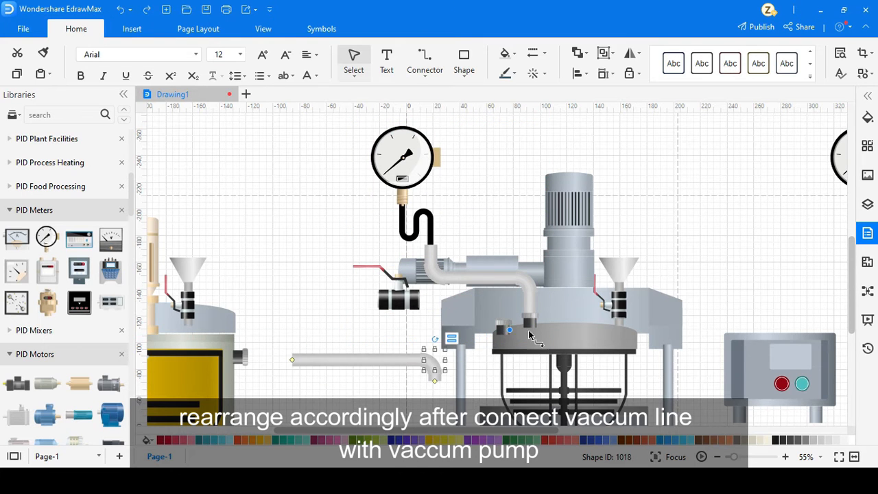
scroll(530, 333, "up", 6)
left_click_drag(472, 332, 477, 325)
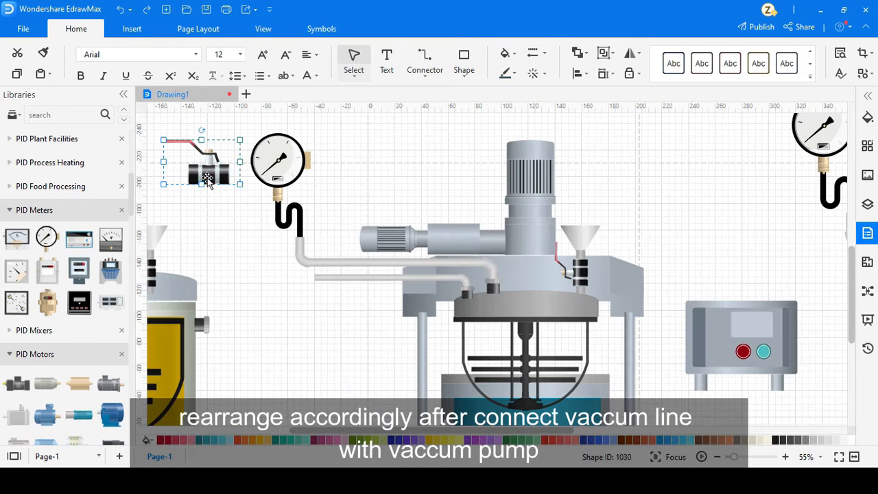
Set the loose valve aside above the control panel and shorten the mixer's lower pipe at its left end.
left_click_drag(209, 177, 670, 238)
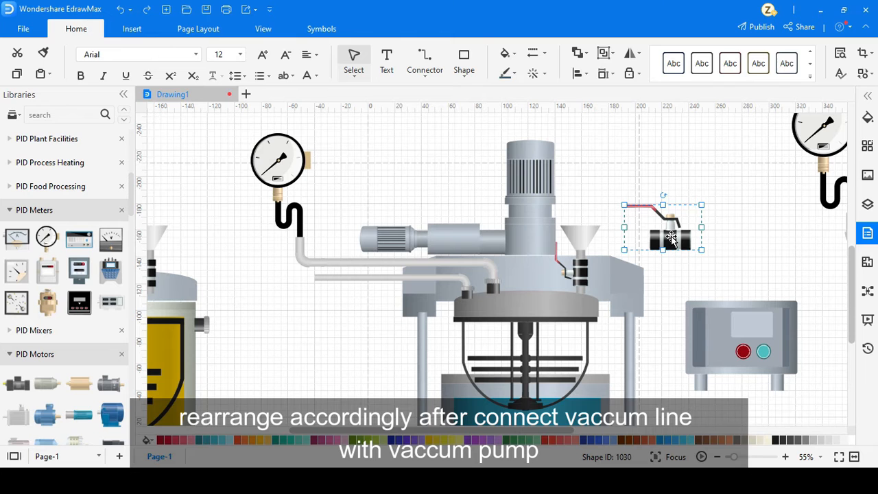
left_click(326, 274)
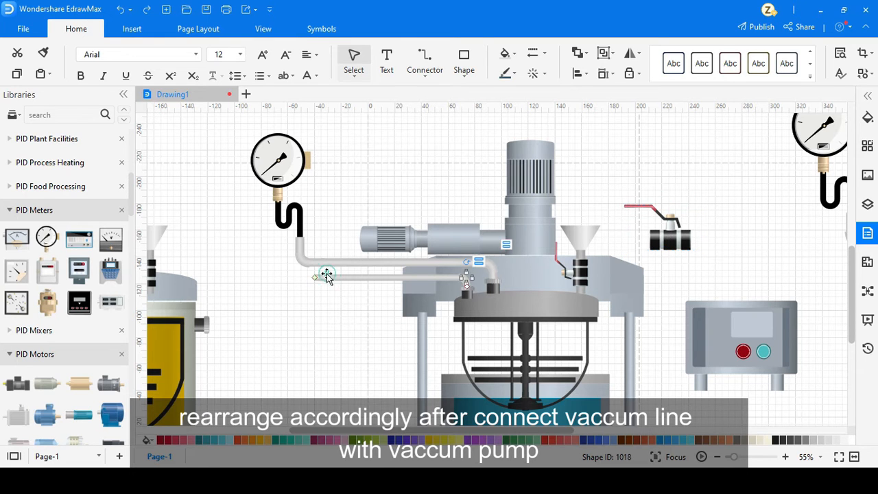
left_click_drag(315, 276, 347, 276)
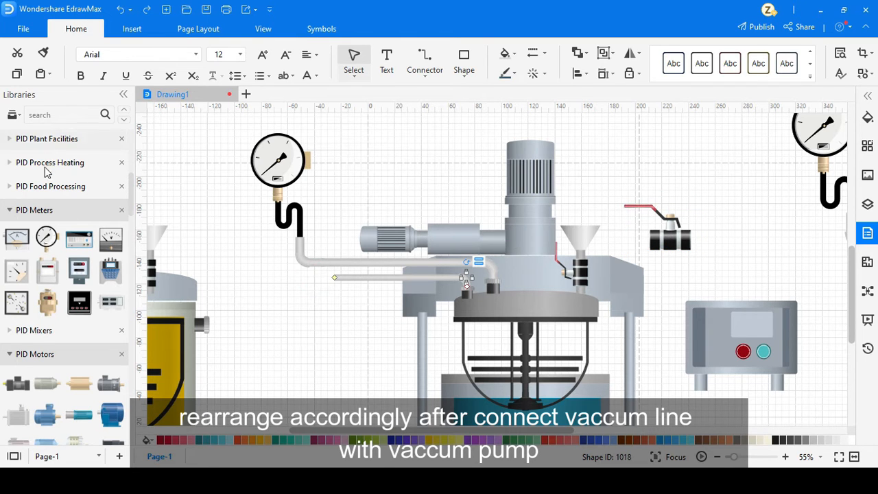
Join a PID Ductwork elbow to the lower pipe's left end and extend its vertical leg down beside the mixer.
scroll(48, 172, "up", 6)
left_click_drag(77, 171, 310, 289)
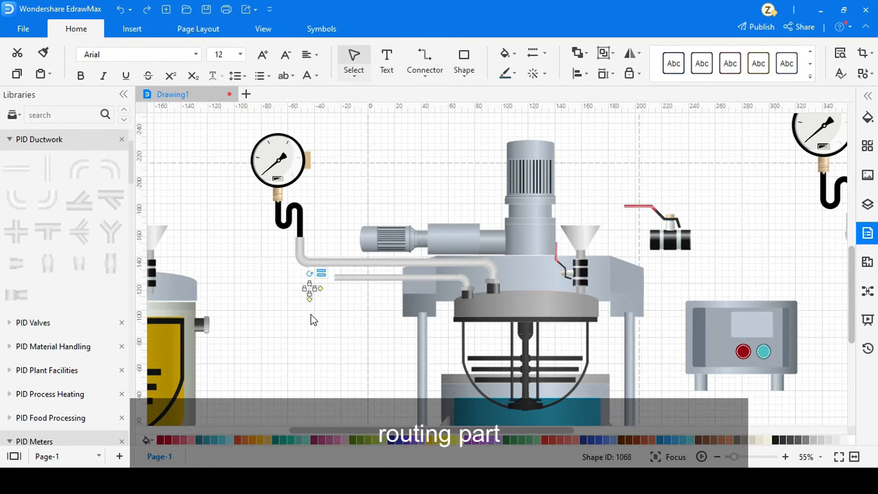
scroll(313, 316, "up", 6)
left_click_drag(327, 261, 348, 260)
left_click_drag(338, 261, 316, 395)
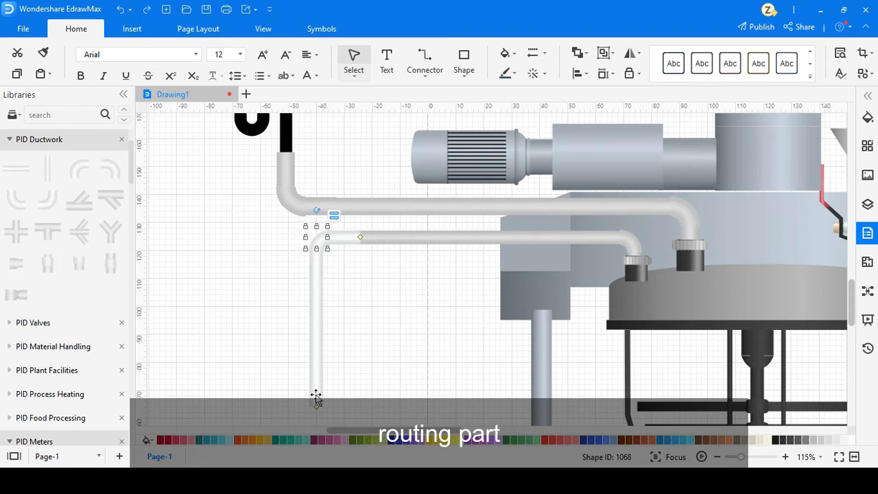
scroll(316, 396, "down", 6)
left_click_drag(334, 249, 307, 317)
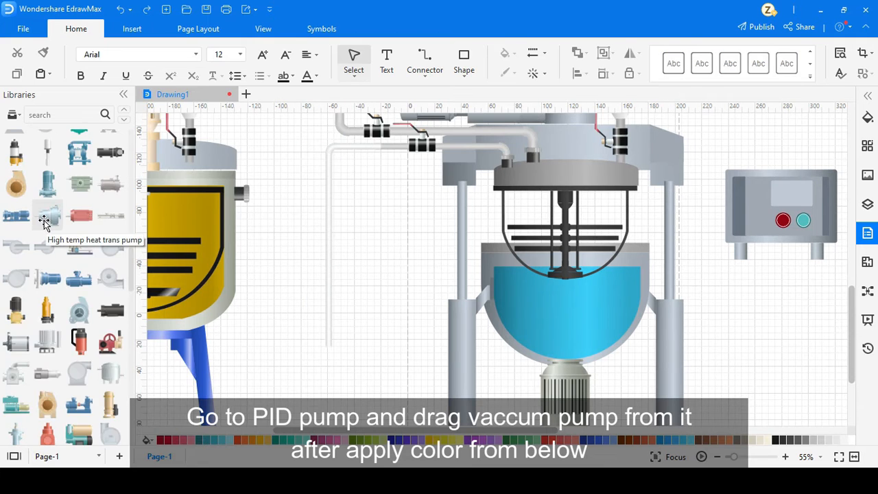
Place a vacuum pump from PID Pumps between the vertical pipe and the main mixer.
scroll(45, 223, "down", 3)
scroll(41, 213, "up", 3)
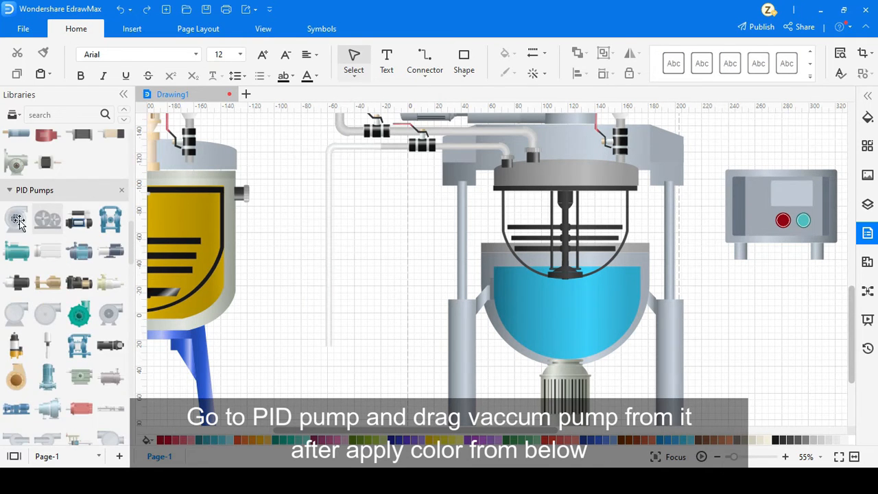
scroll(19, 223, "down", 8)
left_click_drag(15, 231, 389, 314)
scroll(420, 339, "up", 3)
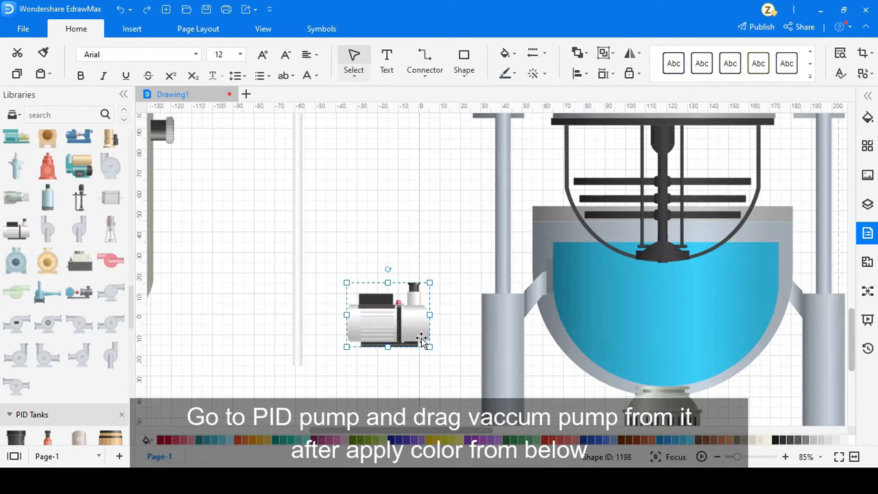
Enlarge the vacuum pump and fit its inlet port to the lower end of the vertical pipe.
left_click_drag(421, 338, 305, 370)
scroll(314, 313, "down", 3)
left_click_drag(290, 269, 289, 268)
left_click(296, 213)
left_click(338, 268)
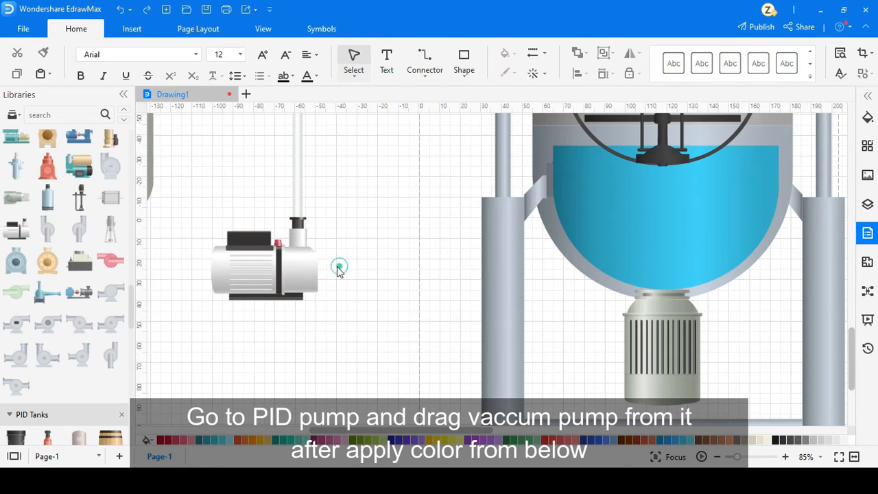
Recolour the ribbed middle section of the vacuum pump's body.
left_click(245, 266)
left_click(251, 269)
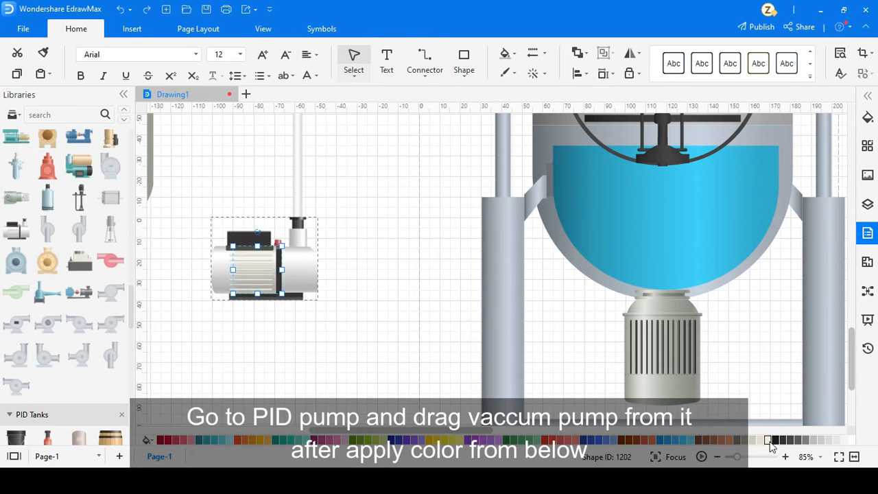
left_click(364, 321)
left_click(284, 265)
left_click_drag(318, 300, 301, 273)
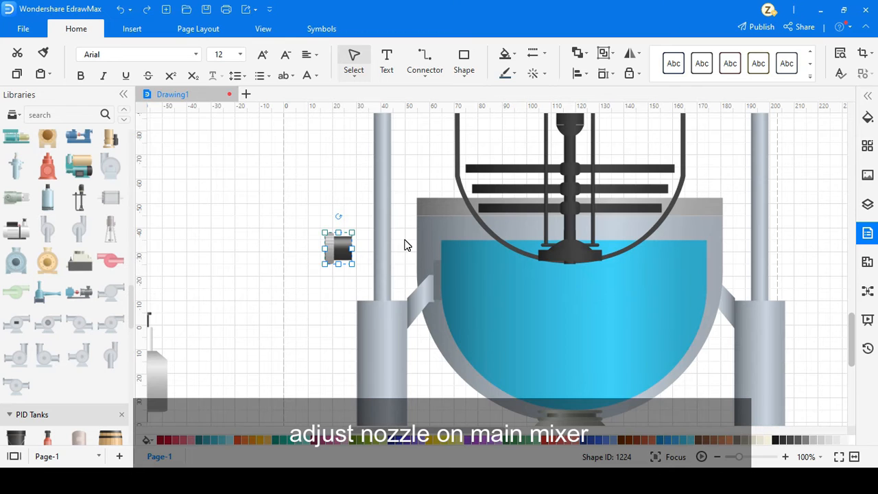
Fit the loose nozzle to the upper left wall of the main mixer's bowl and reduce its size.
scroll(405, 240, "down", 3)
scroll(411, 250, "up", 1)
left_click_drag(356, 243, 401, 228)
scroll(376, 222, "up", 3)
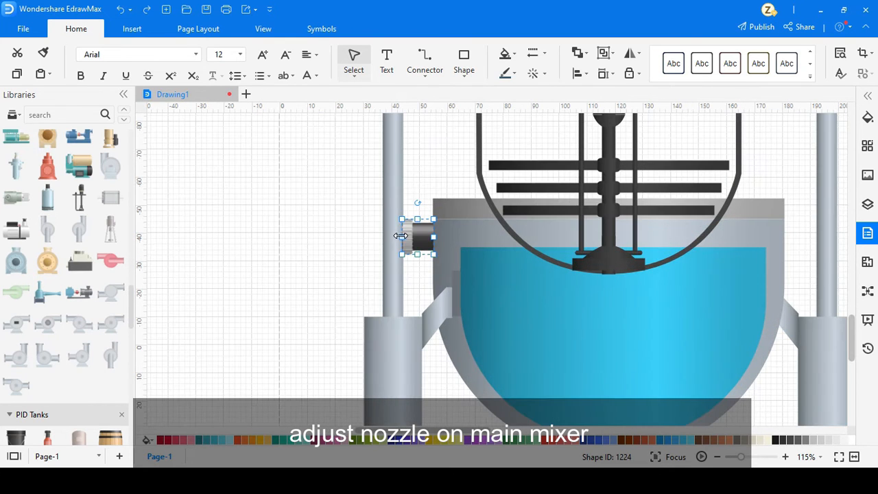
left_click_drag(419, 233, 419, 234)
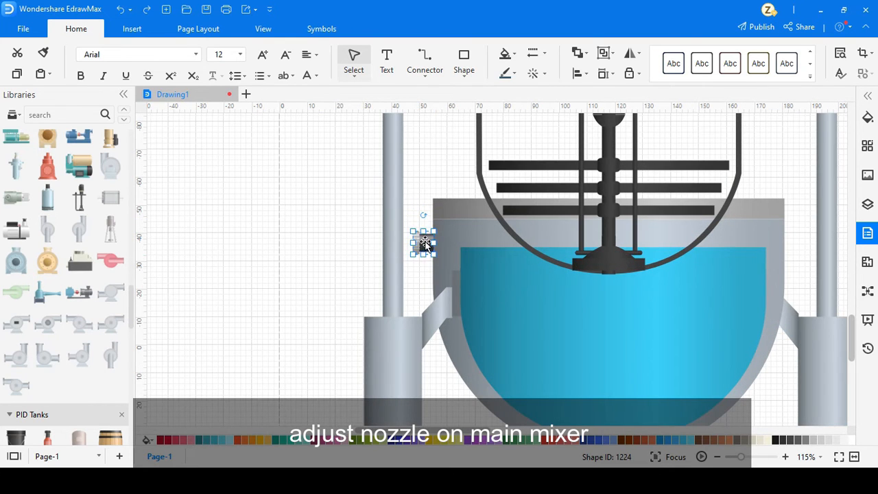
Change the stacking order of the lower right nozzle's pipe and flange and move the nozzle up against the mixer's bowl.
left_click(579, 53)
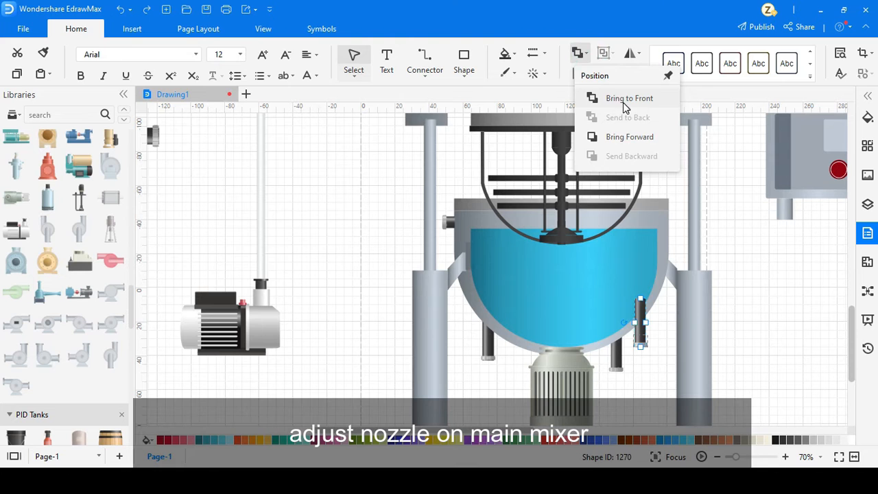
left_click(624, 102)
left_click(723, 280)
left_click(641, 321)
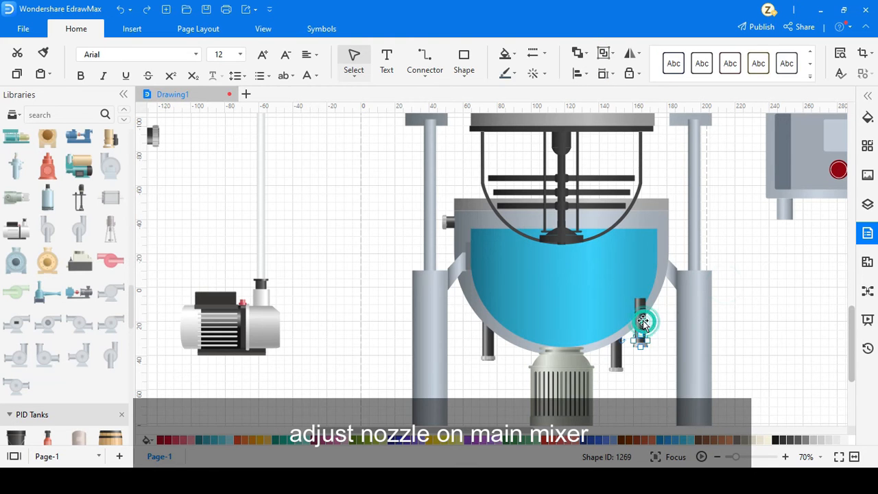
left_click(579, 54)
left_click(620, 137)
scroll(636, 318, "up", 3)
left_click_drag(636, 317, 635, 294)
left_click(579, 53)
left_click(620, 96)
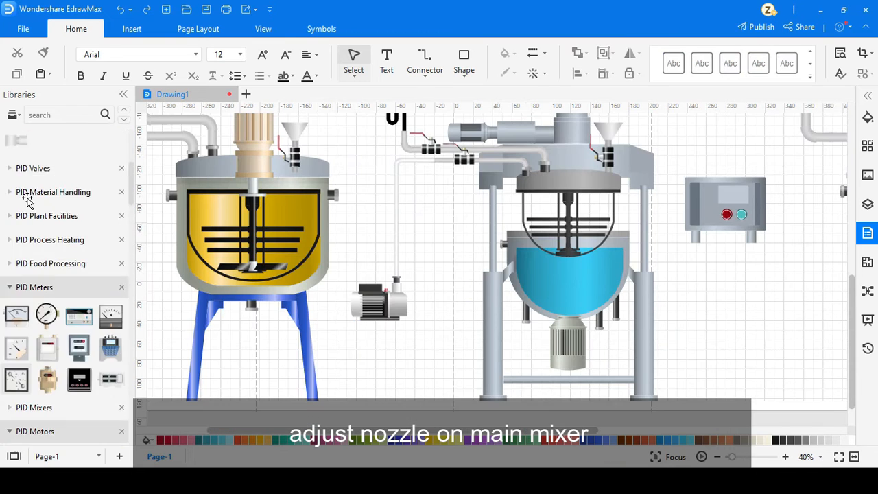
Place a PID Ductwork elbow with Radius * 0.5, join its horizontal leg to the mixer's left side nozzle and extend its vertical leg downward.
left_click(443, 232)
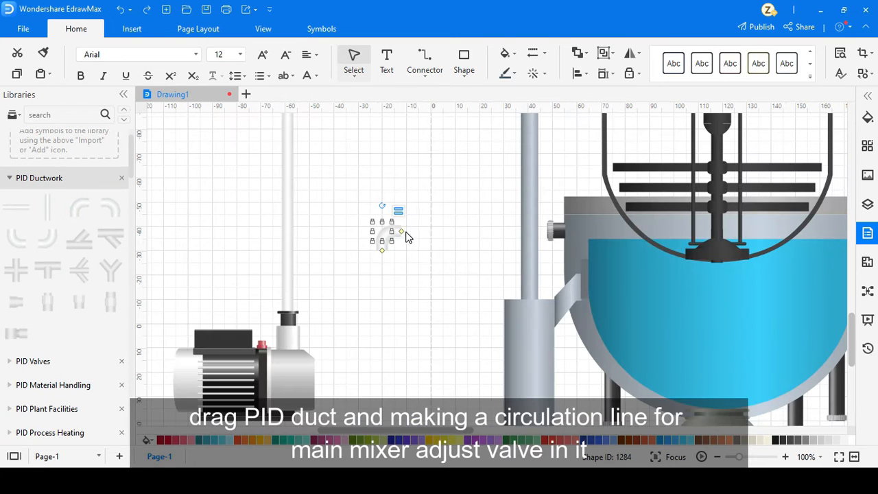
left_click(403, 235)
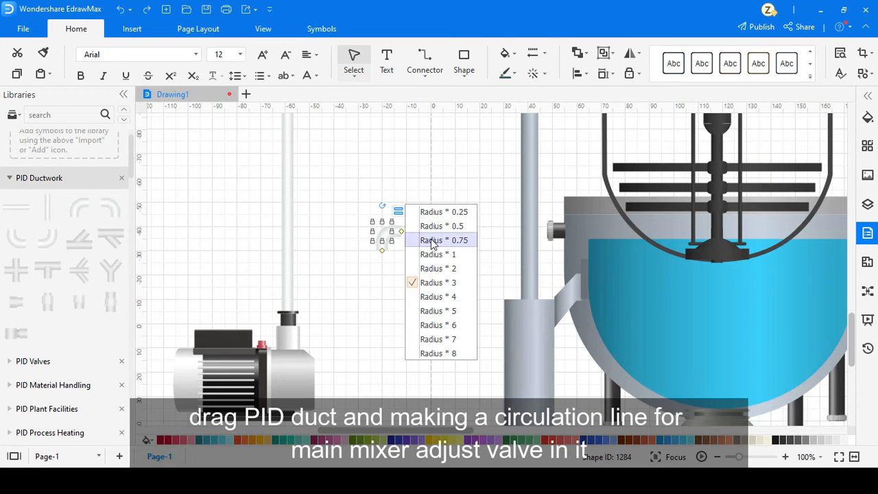
left_click(433, 227)
left_click_drag(391, 234, 549, 230)
left_click_drag(450, 237, 423, 236)
scroll(419, 230, "down", 1)
left_click_drag(418, 199, 423, 278)
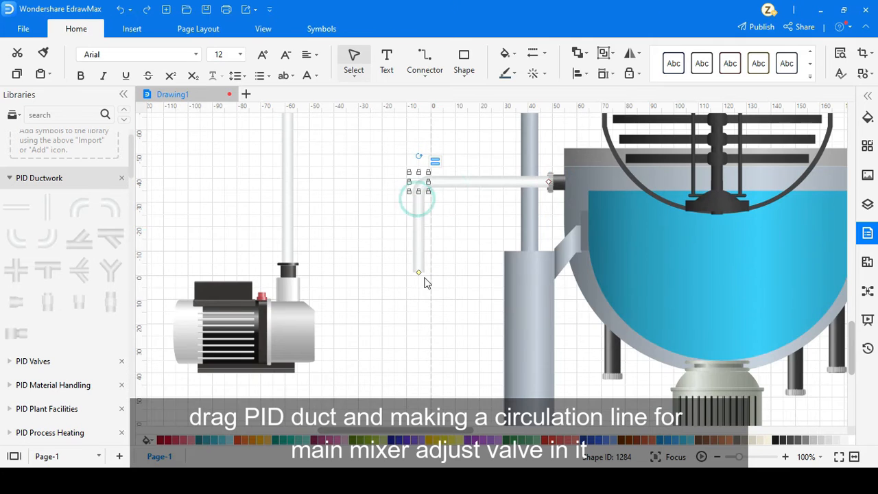
Join an elbow to the mixer's lower left nozzle, extend it leftward and add a corner elbow linking towards the vertical pipe.
left_click_drag(60, 237, 469, 387)
scroll(463, 371, "down", 2)
left_click_drag(493, 285, 437, 299)
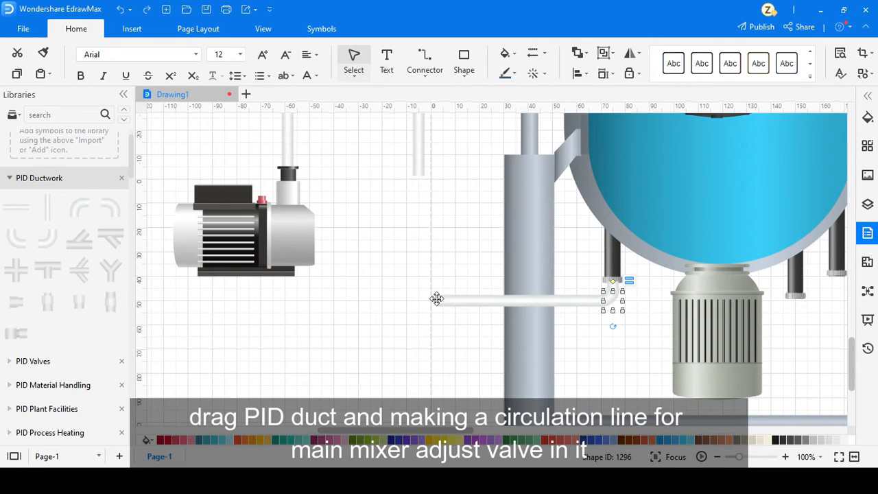
left_click_drag(20, 240, 427, 302)
left_click_drag(417, 279, 433, 353)
scroll(420, 257, "down", 5)
Flip the circulation line's valve horizontally, with its rotation at 0 deg.
left_click(421, 257)
scroll(421, 257, "up", 3)
left_click(631, 53)
left_click(695, 130)
left_click(731, 129)
left_click(695, 99)
scroll(480, 299, "down", 3)
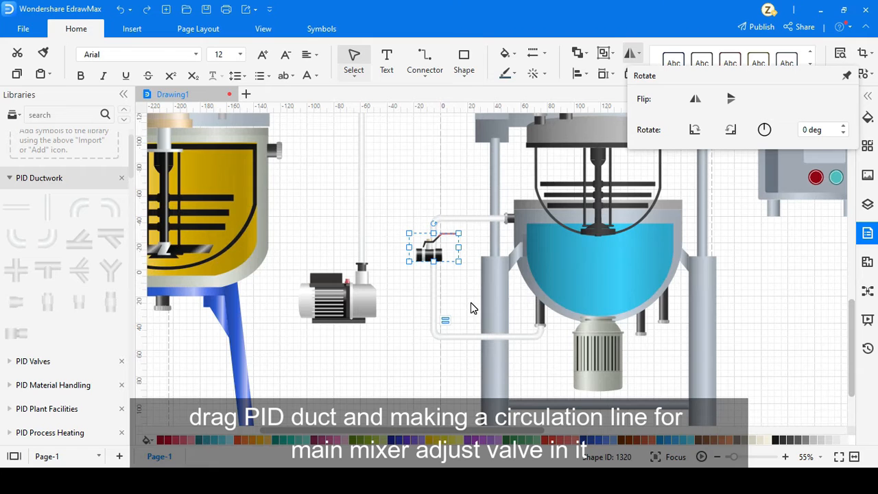
Place the valve on the circulation line's upper horizontal pipe and put a duplicate on the lower horizontal pipe.
left_click_drag(432, 254, 464, 218)
key("ctrl+d")
left_click_drag(519, 268, 464, 336)
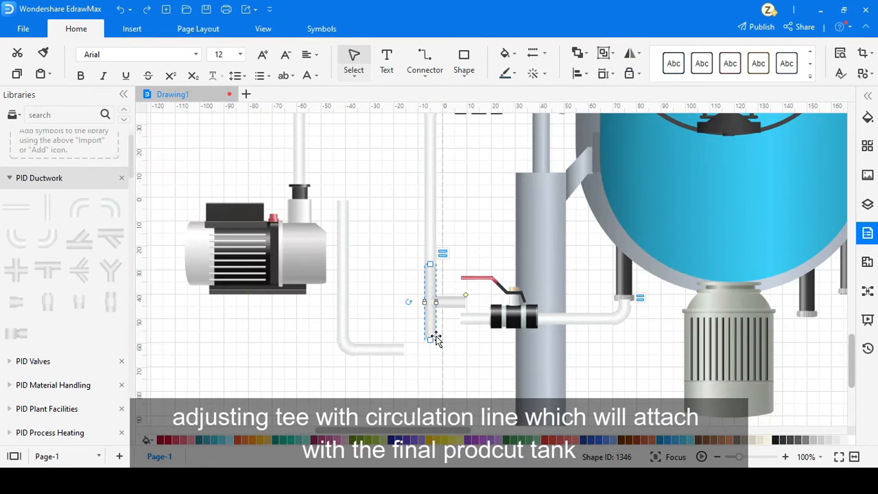
Lengthen the tee so its branch lines up with the lower valved pipe, and shift the valve slightly towards the tee.
left_click_drag(430, 338, 430, 372)
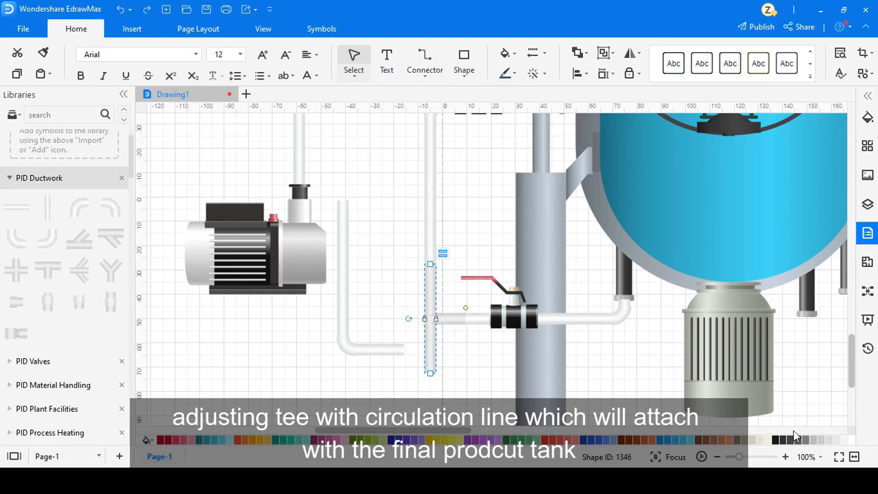
mouse_move(430, 372)
left_mouse_down()
mouse_move(431, 411)
mouse_move(433, 379)
left_mouse_up()
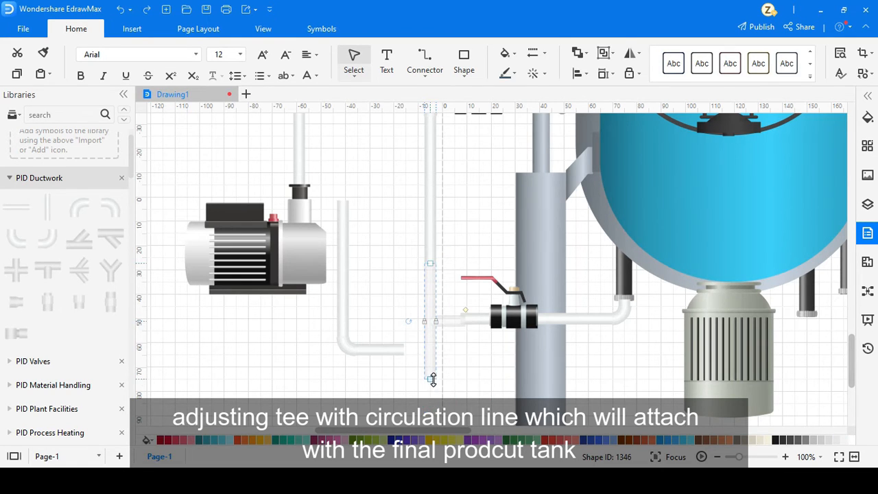
left_click_drag(509, 317, 491, 316)
left_click(491, 348)
Delete the detached elbow pipe standing between the vacuum pump and the circulation line.
scroll(491, 347, "down", 3)
left_click(408, 308)
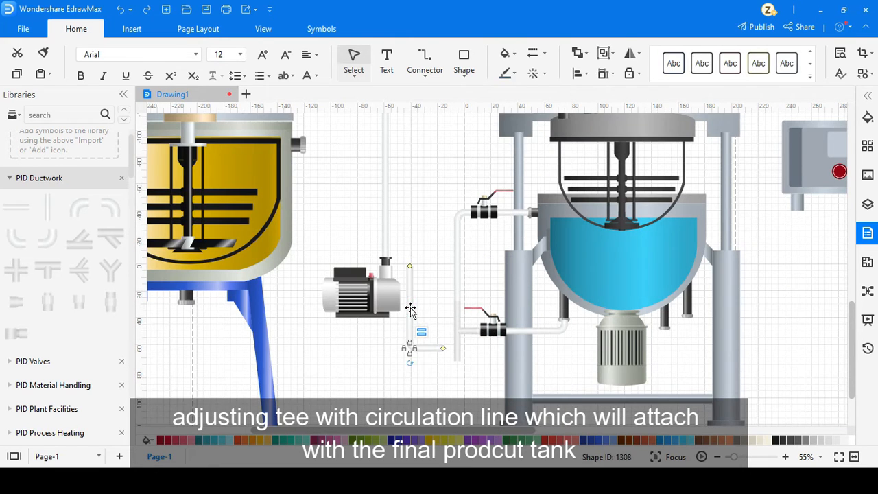
key("Delete")
Join an elbow to the tee's lower end, extend its vertical leg near the floor and shorten its leftward leg.
scroll(461, 282, "down", 3)
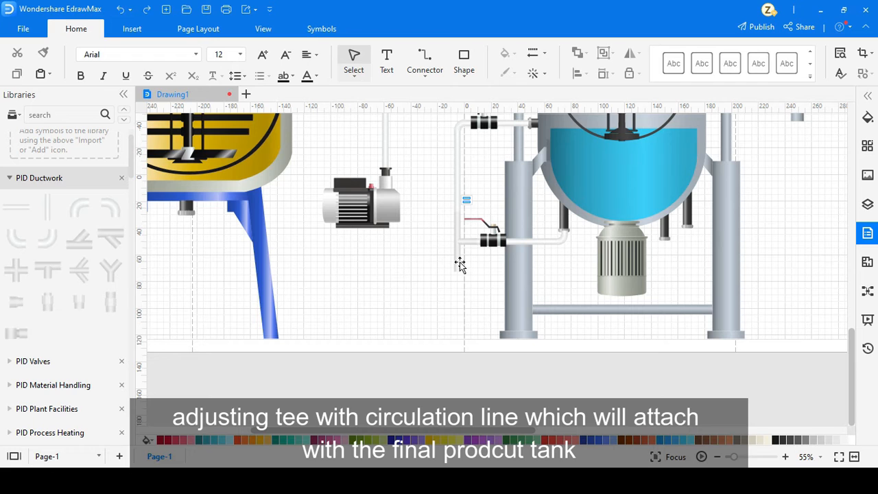
left_click_drag(48, 238, 453, 278)
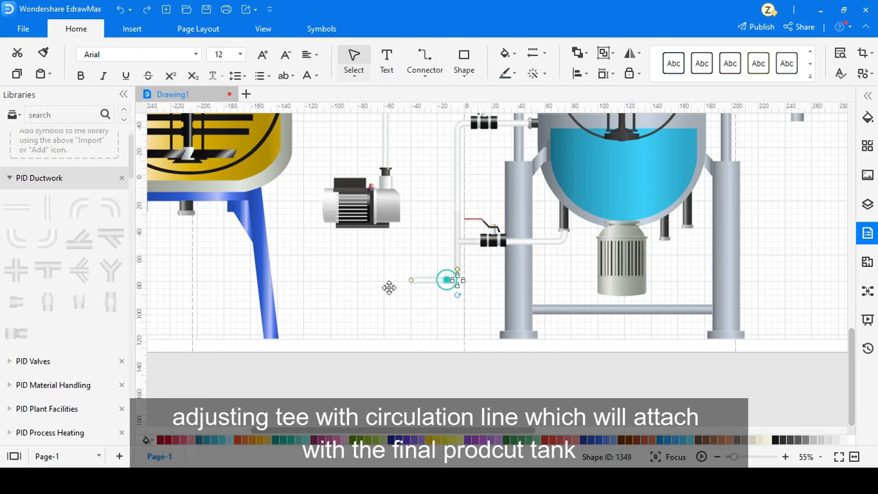
left_click(410, 315)
left_click_drag(432, 282, 458, 263)
left_click(463, 274)
left_click(449, 310)
left_click(480, 279)
scroll(405, 314, "up", 3)
left_click(398, 309)
left_click_drag(376, 304, 428, 305)
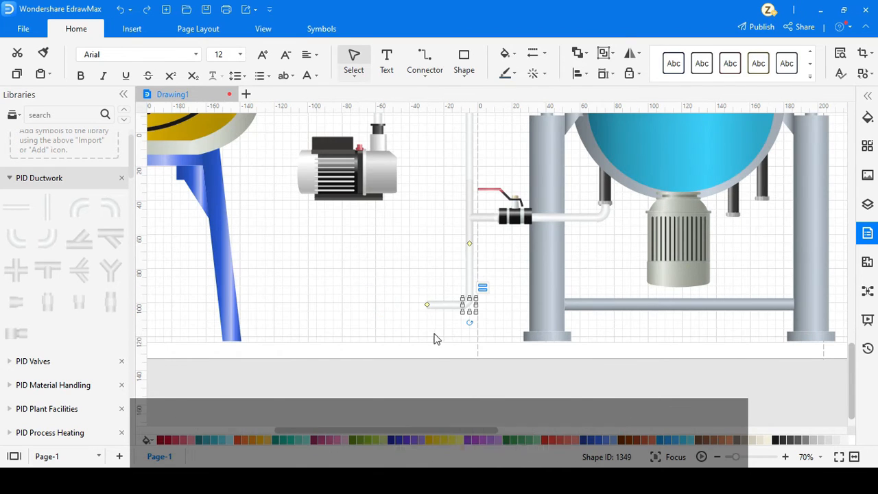
left_click(435, 336)
Place an inline mixer from PID Food Processing at the left end of the lower elbow and resize it as the lobe pump.
left_click(53, 178)
scroll(50, 216, "down", 5)
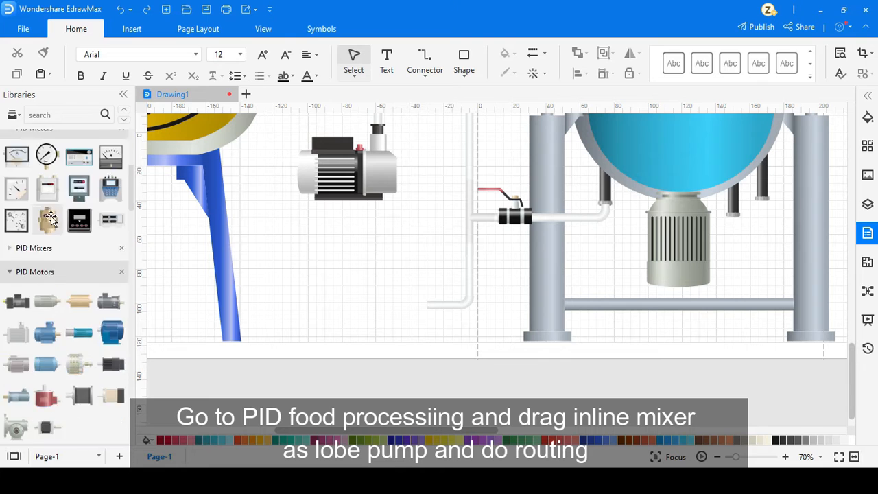
scroll(50, 218, "up", 3)
scroll(51, 216, "up", 2)
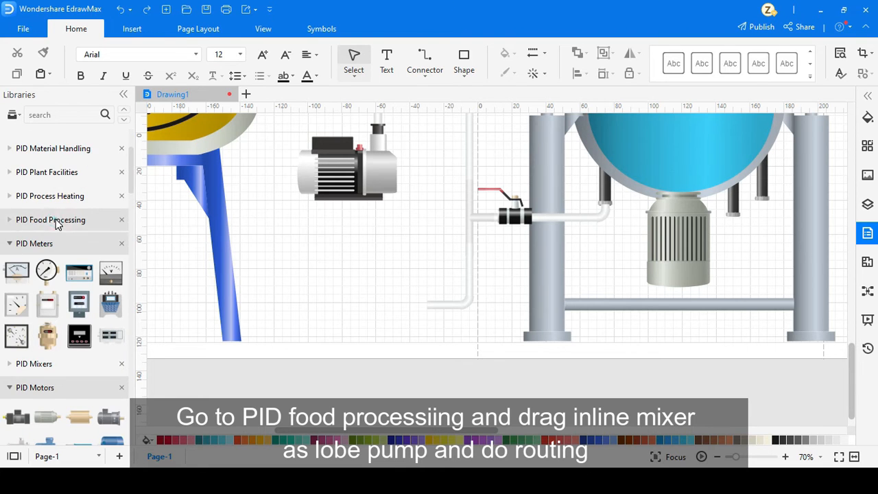
left_click(55, 219)
left_click_drag(99, 332, 393, 328)
left_click_drag(420, 359, 405, 339)
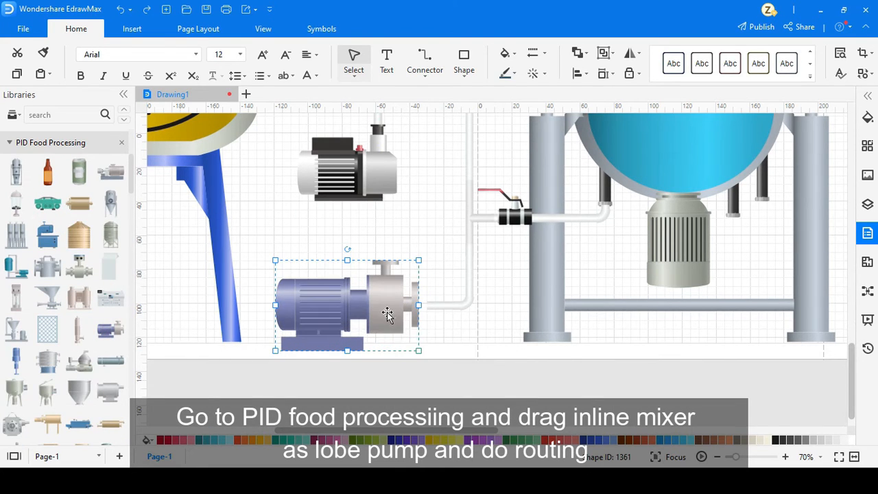
Reduce the inline mixer's size and align its side flange with the end of the lower elbow.
scroll(394, 312, "down", 3)
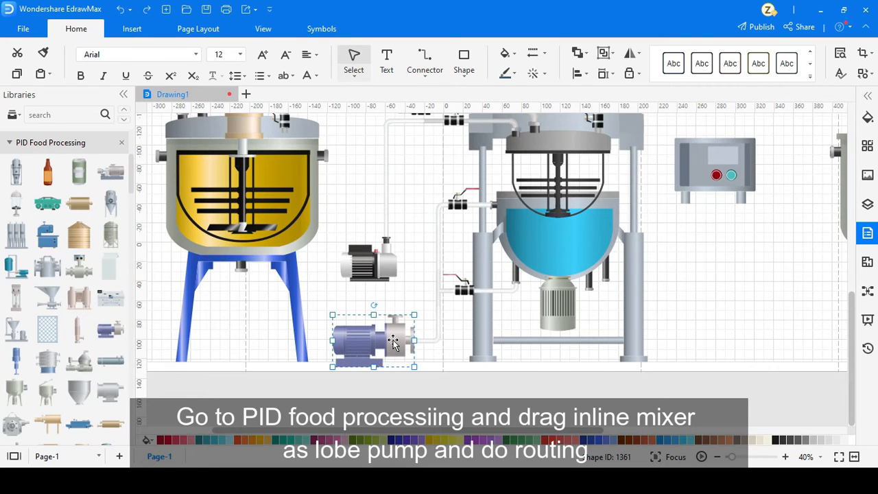
scroll(428, 380, "up", 1)
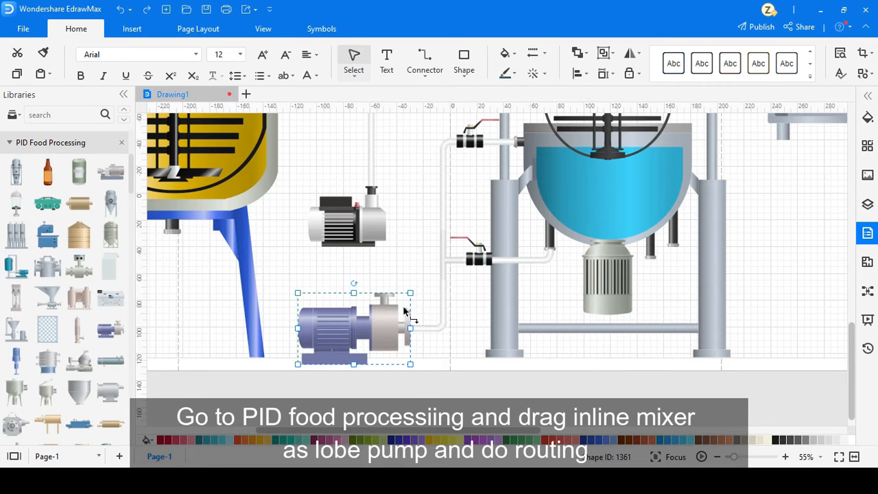
left_click_drag(403, 299, 394, 303)
left_click_drag(388, 333, 403, 328)
left_click(427, 347)
Move the inline mixer's outlet flange from the top of the pump head to its underside, facing down.
scroll(396, 323, "up", 3)
left_click(382, 285)
left_click_drag(382, 284, 494, 376)
left_click_drag(494, 342, 494, 416)
left_click_drag(491, 377, 378, 376)
key("Delete")
left_click(383, 282)
key("Delete")
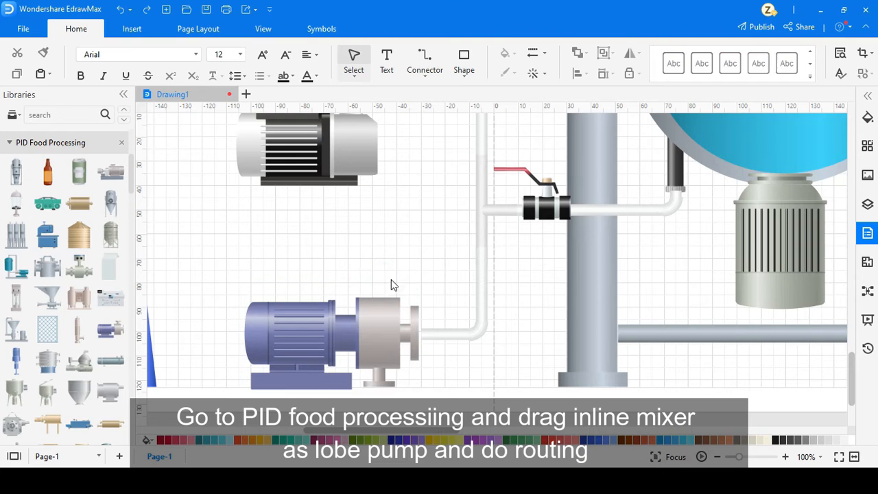
scroll(425, 329, "down", 2)
scroll(425, 329, "down", 3)
left_click(424, 279)
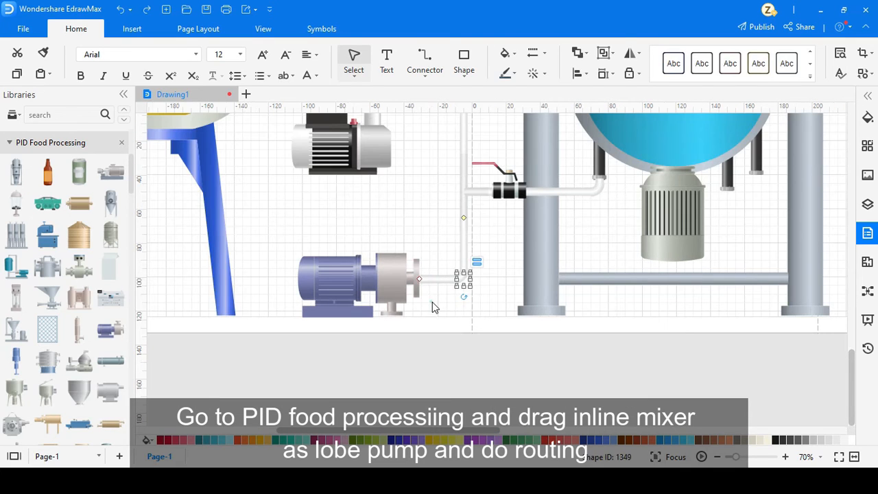
left_click(432, 303)
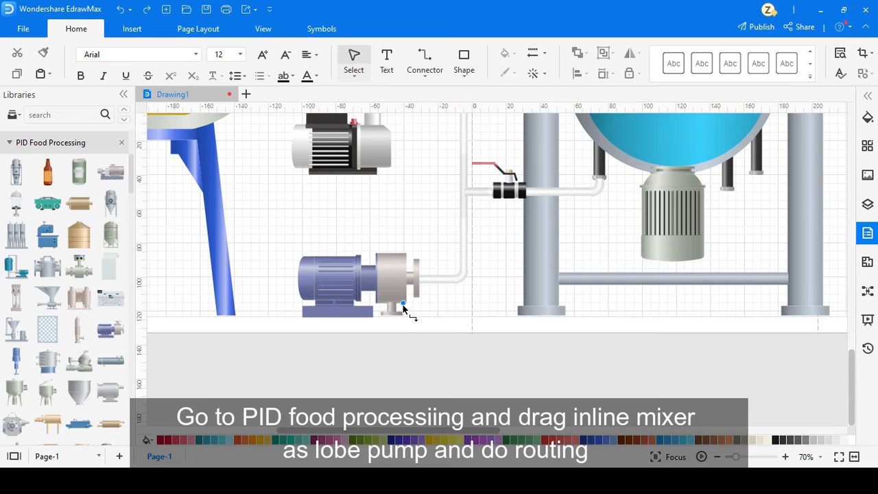
Join a PID Ductwork elbow to the inline mixer's bottom outlet and extend its horizontal leg leftward.
scroll(405, 283, "down", 3)
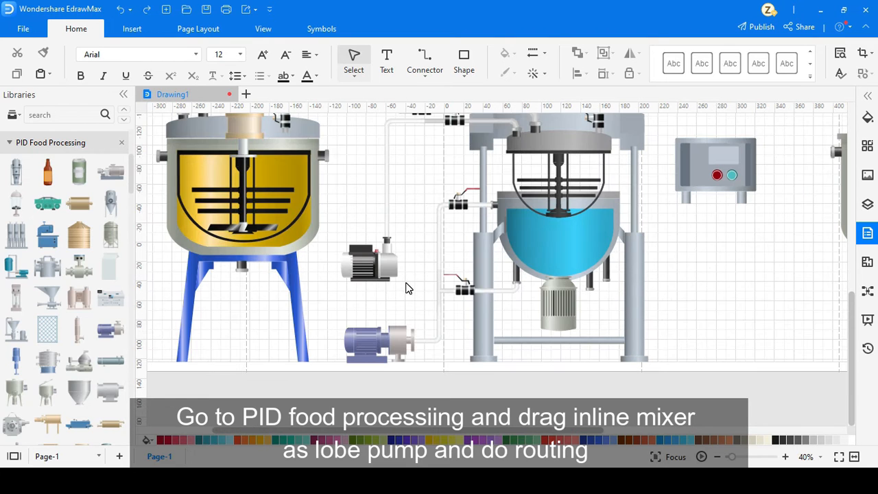
left_click(38, 146)
scroll(54, 187, "up", 4)
left_click(55, 215)
scroll(55, 217, "down", 1)
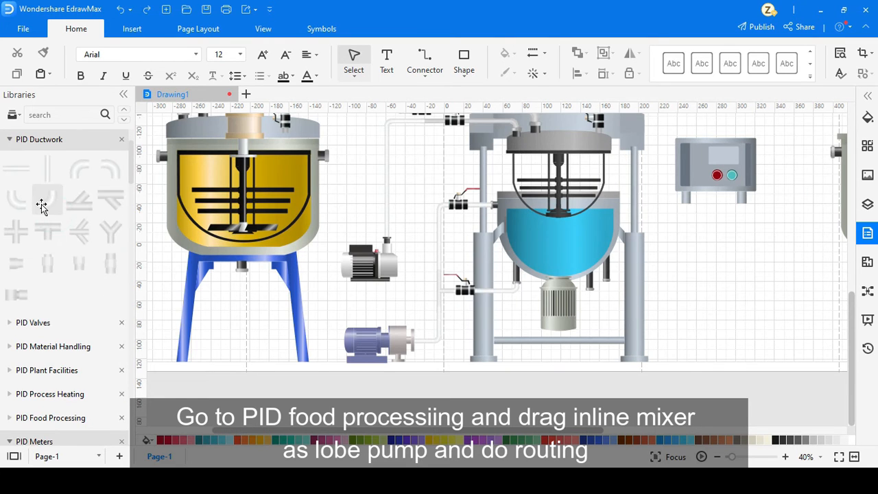
left_click_drag(41, 206, 384, 376)
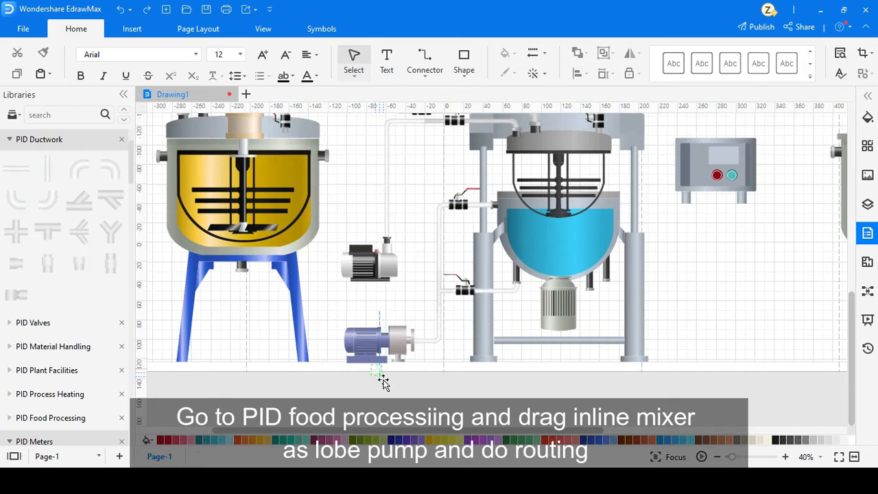
scroll(384, 375, "up", 3)
mouse_move(399, 339)
left_mouse_down()
mouse_move(392, 364)
mouse_move(396, 334)
mouse_move(402, 339)
left_mouse_up()
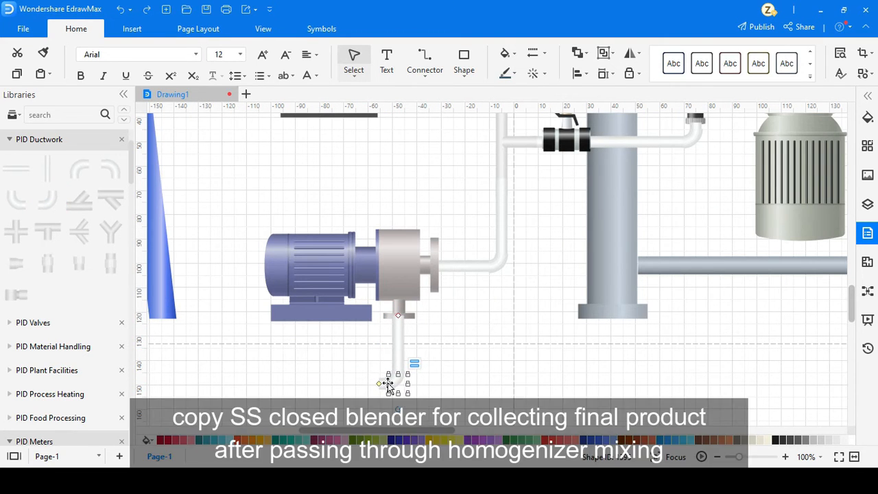
left_click_drag(378, 383, 343, 386)
Add another elbow to the left end of the pump's outlet pipe, turning the line downward.
scroll(404, 374, "down", 3)
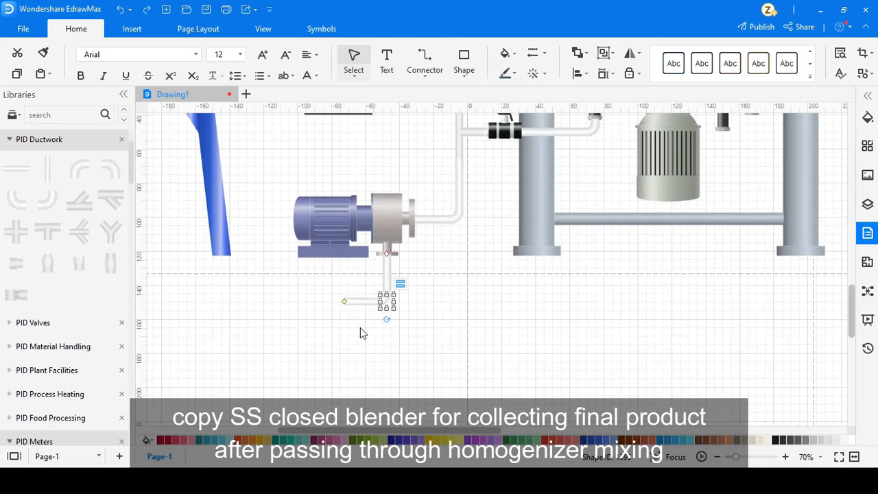
left_click_drag(86, 169, 338, 343)
left_click(388, 326)
Copy the complete water tank with its gauge, hopper and valved pipe, and place the copy below the inline mixer's outlet line.
scroll(400, 317, "down", 4)
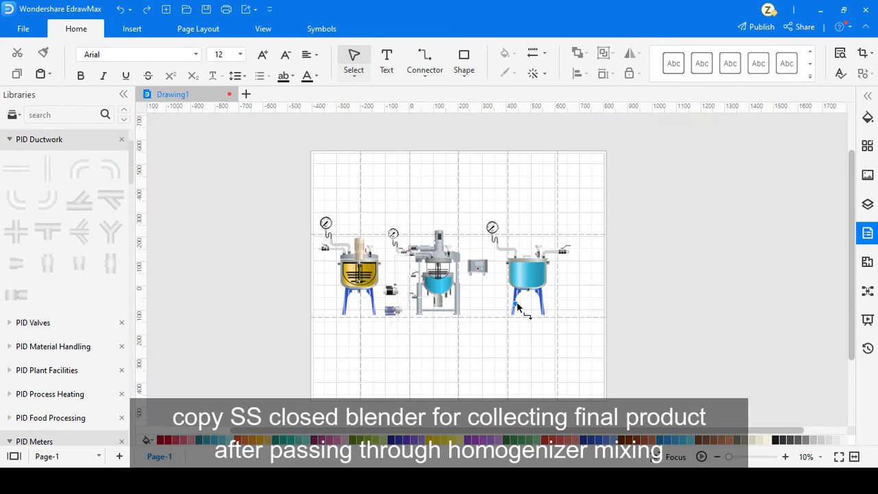
scroll(497, 319, "up", 1)
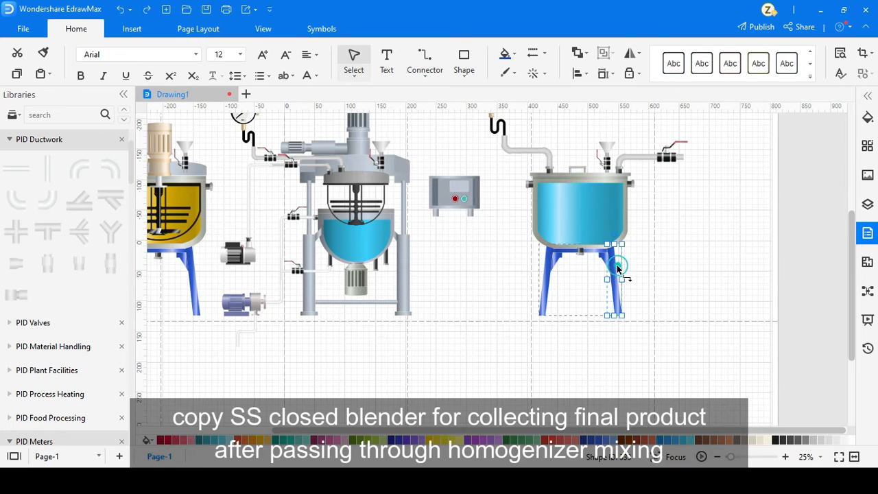
left_click(579, 178)
scroll(554, 217, "down", 2)
left_click_drag(651, 286, 528, 170)
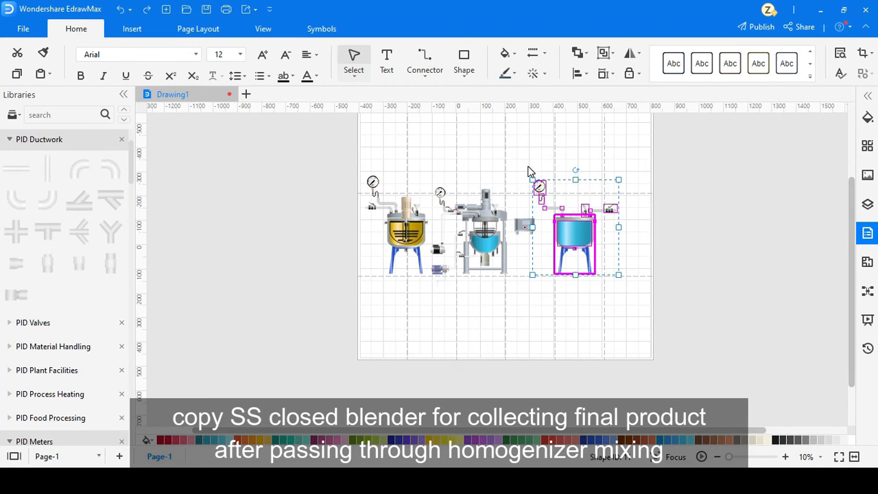
key("ctrl+c")
key("ctrl+v")
left_click_drag(587, 249, 439, 326)
Delete the copied tank's syphon gauge and gauge pipe, and move its hopper and valved pipe aside to the right.
scroll(501, 323, "up", 2)
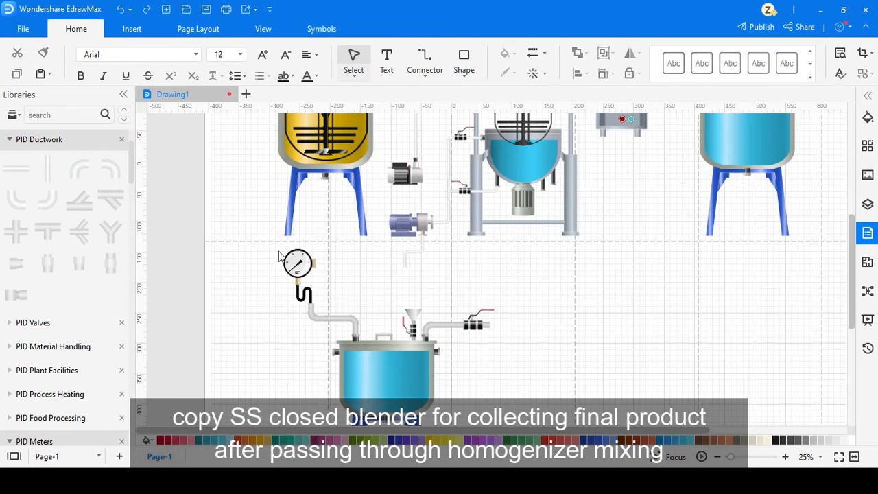
left_click_drag(270, 245, 382, 334)
key("Delete")
left_click_drag(513, 350, 398, 296)
left_click_drag(427, 327, 521, 327)
scroll(303, 306, "down", 1)
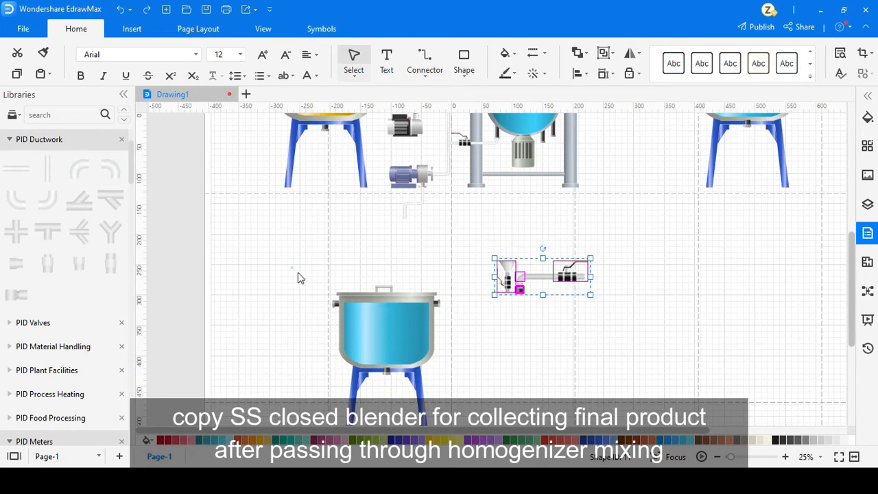
Move the copied tank with its blue stand up and left, directly beneath the lobe pump's downward outlet pipe.
left_click_drag(292, 269, 460, 441)
left_click_drag(407, 296, 401, 222)
scroll(403, 233, "up", 1)
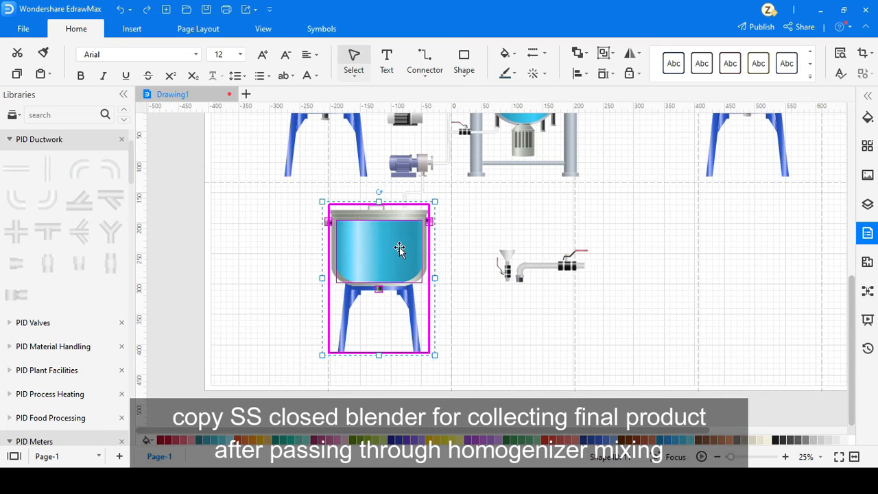
left_click(483, 268)
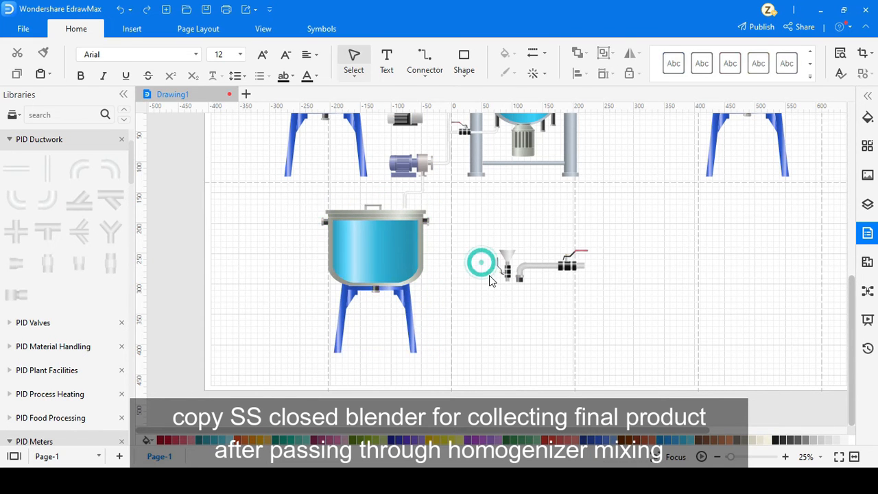
scroll(488, 277, "up", 3, "ctrl")
left_click(465, 275)
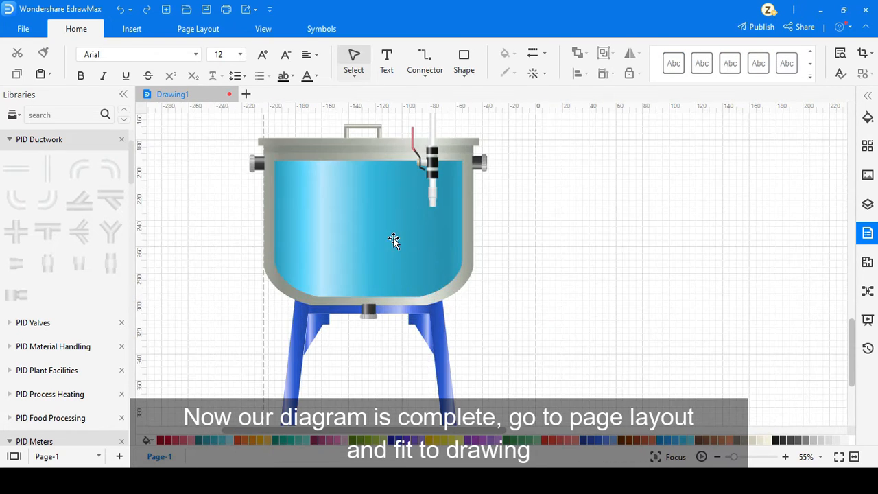
Fit the page to the drawing, shift the whole diagram slightly, and fit the page again.
scroll(392, 241, "down", 5, "ctrl")
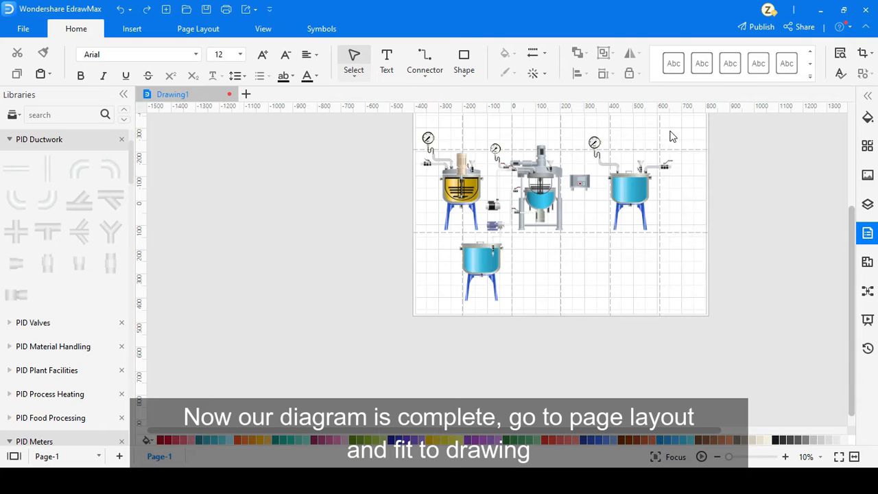
left_click_drag(670, 131, 656, 204)
left_click(206, 28)
left_click(364, 65)
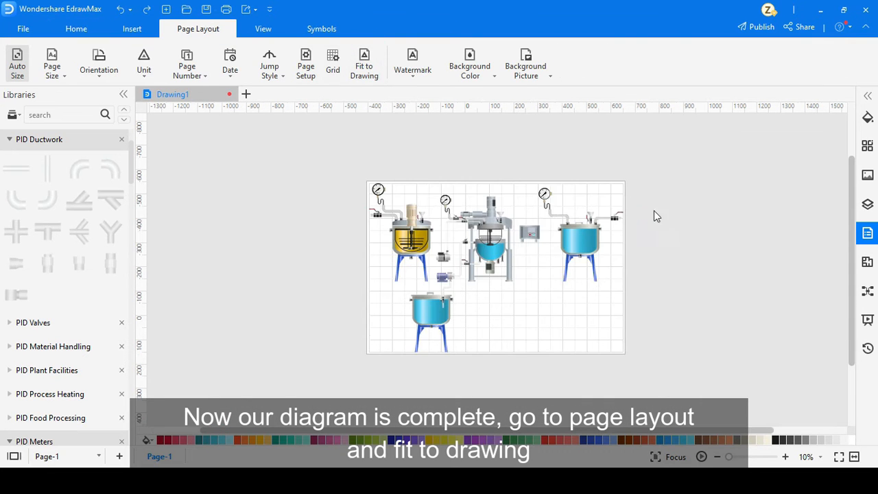
left_click_drag(309, 164, 672, 357)
left_click_drag(576, 242, 583, 246)
left_click(367, 69)
left_click(680, 219)
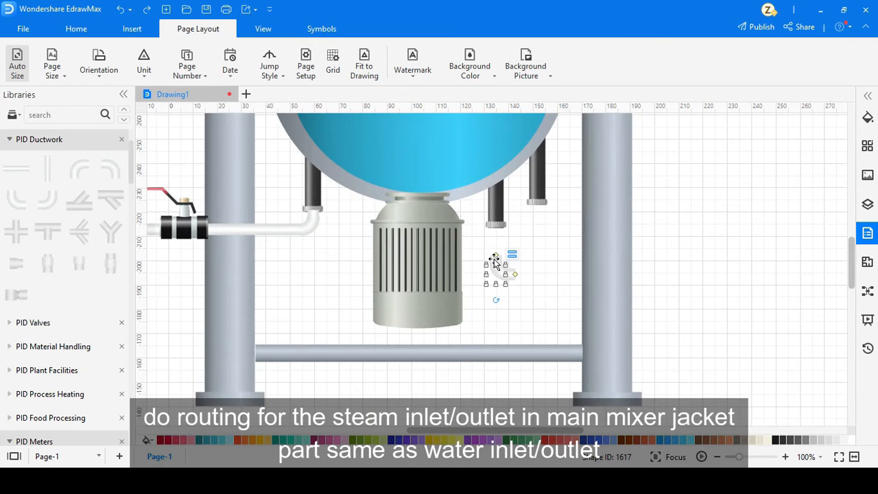
Route an elbow pipe from the mixer jacket's inner right nozzle down below the frame and horizontally to the right.
left_click_drag(494, 262, 788, 370)
scroll(676, 383, "down", 3)
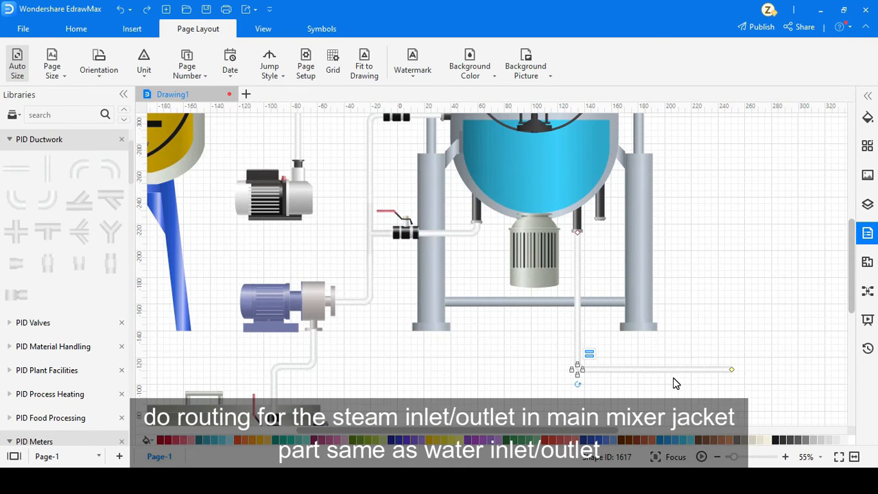
left_click_drag(730, 370, 705, 385)
left_click(719, 392)
Copy the jacket elbow pipe onto the outer right nozzle and send the copy to the back behind the mixer frame.
key("ctrl+v")
key("ctrl+z")
left_click(658, 387)
key("ctrl+c")
key("ctrl+v")
left_click_drag(624, 362, 602, 295)
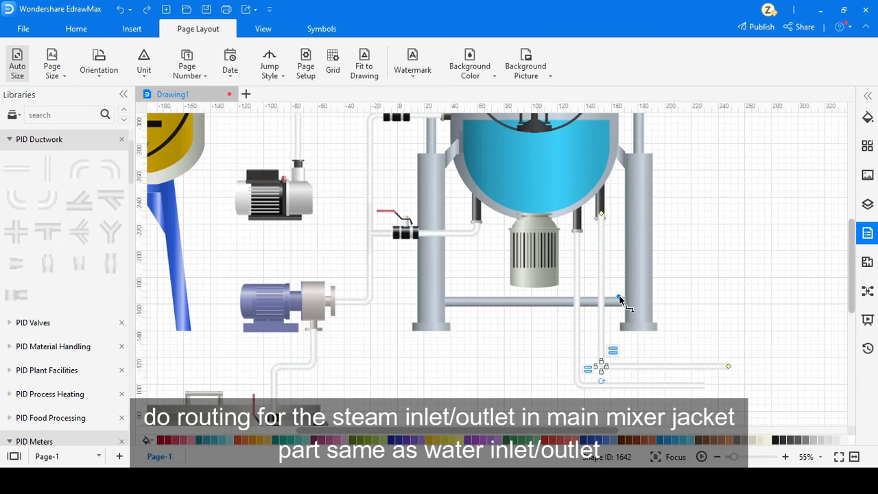
left_click(76, 28)
left_click(580, 54)
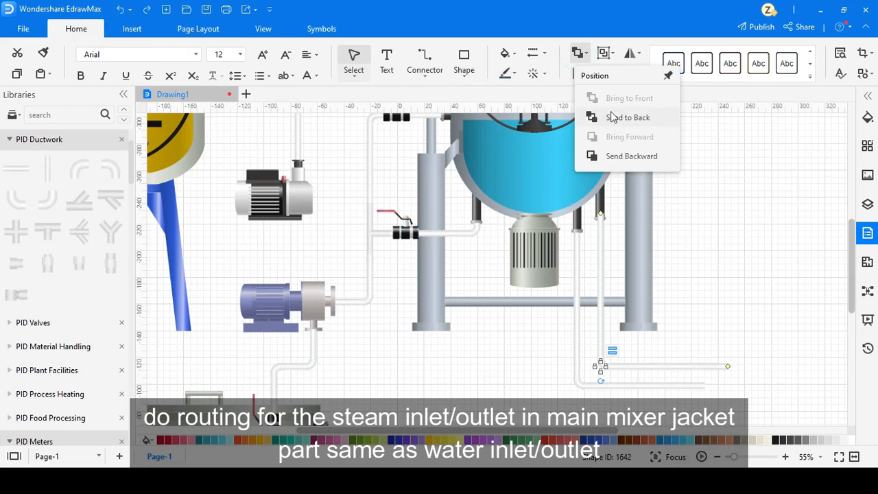
left_click(720, 244)
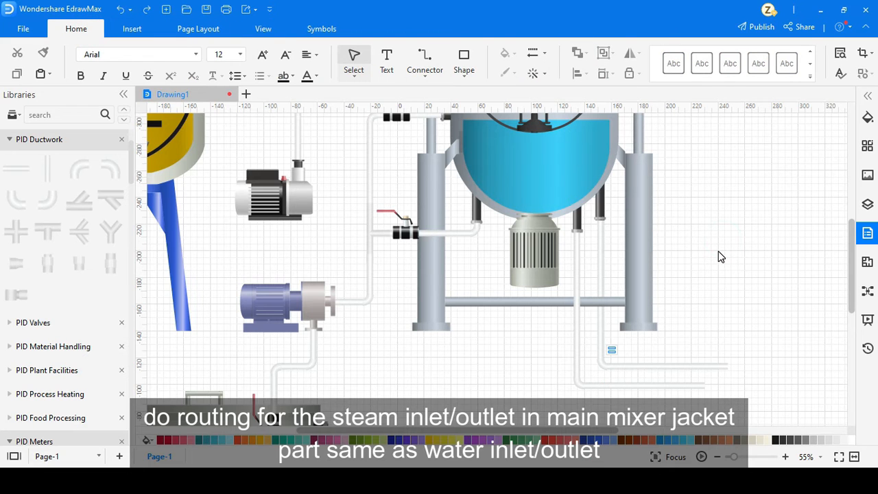
Lengthen the outer jacket pipe's horizontal leg to the right, beyond the end of the lower jacket pipe.
scroll(718, 257, "down", 1)
left_click(708, 338)
left_click_drag(708, 338, 784, 317)
left_click(713, 317)
left_click(743, 340)
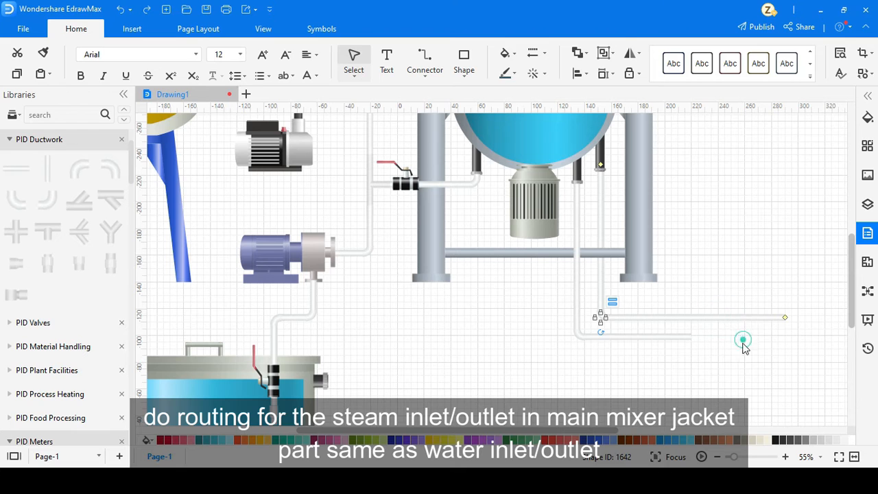
Add a PID Ductwork junction tee to the lower jacket pipe and extend its branch downward.
left_click_drag(50, 227, 668, 366)
scroll(667, 367, "up", 4)
left_click_drag(658, 324, 658, 385)
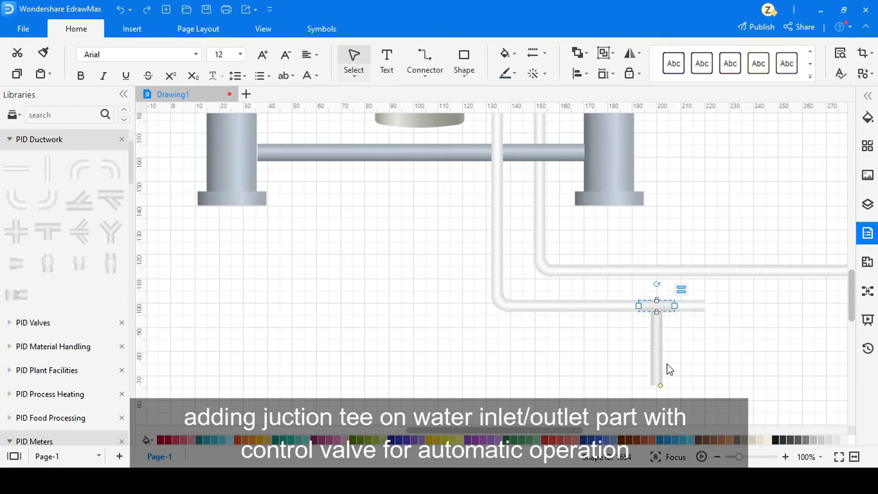
Duplicate the junction tee and place the copy near the right end of the upper jacket pipe.
scroll(667, 363, "down", 1)
key("ctrl+d")
mouse_move(734, 402)
left_mouse_down()
mouse_move(759, 317)
mouse_move(786, 299)
left_mouse_up()
scroll(740, 380, "down", 2)
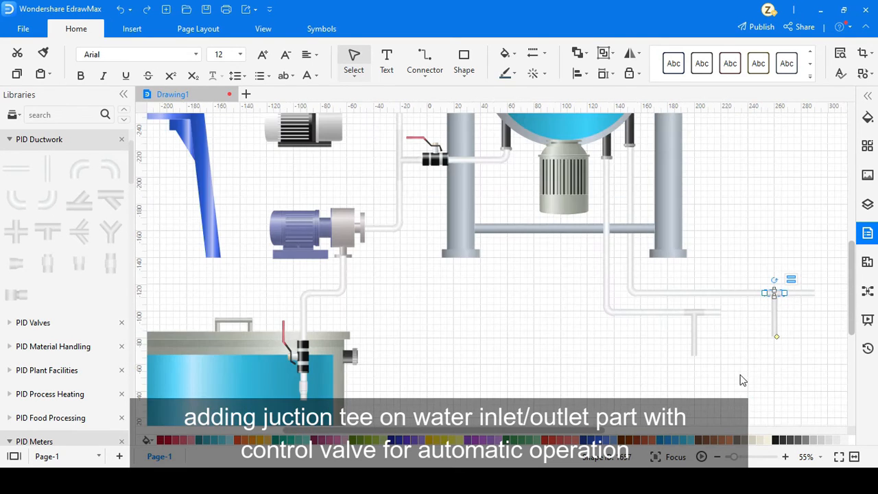
scroll(587, 436, "right", 3)
left_click(666, 350)
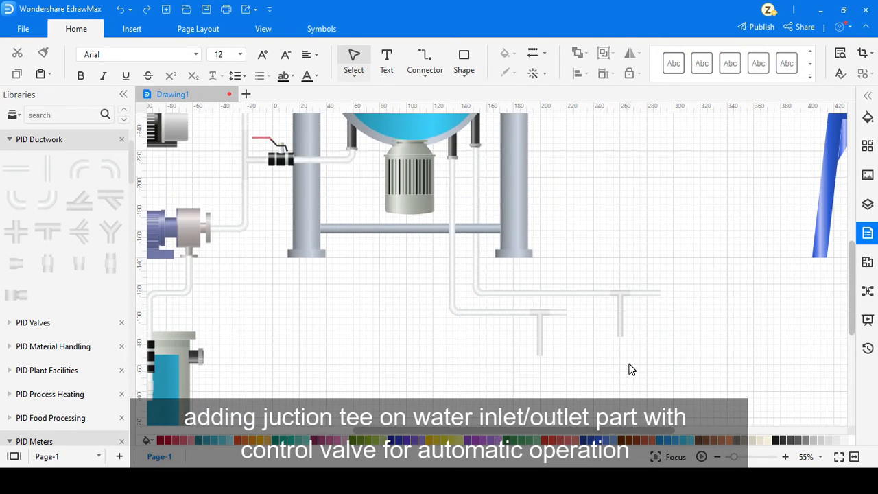
Lengthen the lower tee's branch, shift the upper tee to the right, and extend the lower jacket pipe's right end.
left_click(541, 328)
left_click_drag(540, 354, 540, 377)
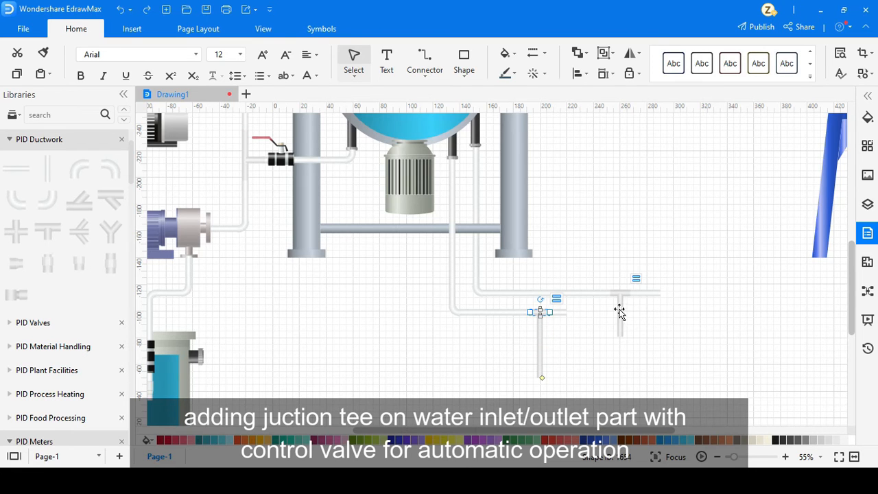
left_click_drag(621, 314, 641, 313)
scroll(686, 314, "up", 3)
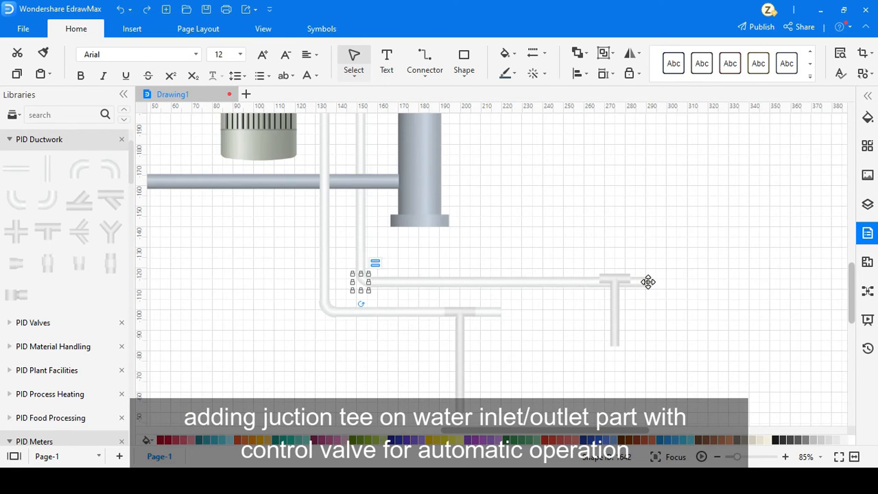
left_click(618, 309)
left_click(679, 325)
scroll(516, 321, "down", 3)
left_click_drag(515, 321, 553, 318)
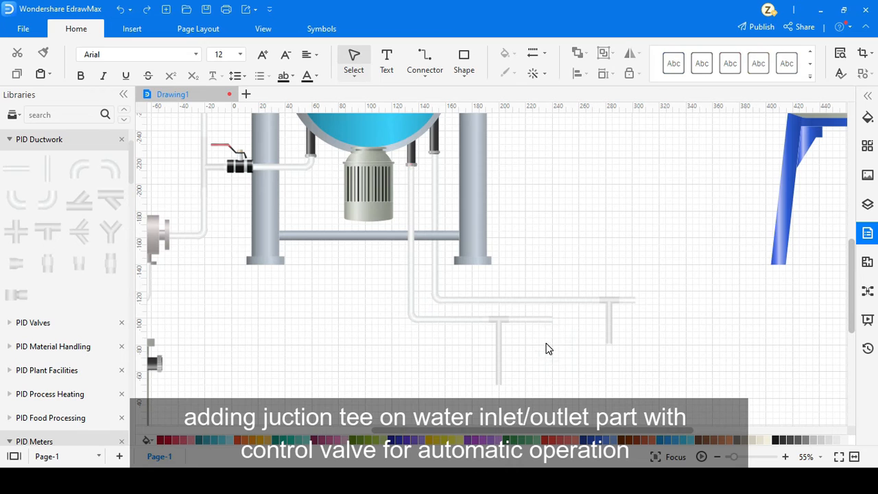
Place a control valve from PID Valves on the lower jacket pipe, to the right of its tee.
left_click(69, 139)
left_click(68, 163)
left_click_drag(109, 228, 537, 291)
scroll(533, 338, "up", 3)
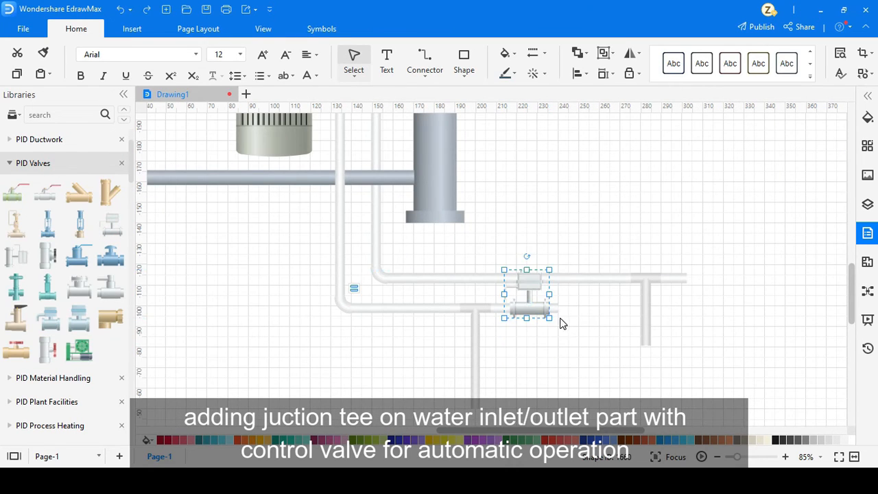
Copy the control valve to the upper jacket pipe beyond its tee, and extend that pipe past the valve.
key("ctrl+c")
key("ctrl+v")
left_click_drag(597, 358, 705, 278)
left_click(658, 278)
left_click(625, 278)
left_click_drag(648, 278, 667, 290)
Add another copy of the control valve, turned vertical, to the upper tee's downward branch.
left_click(695, 277)
key("ctrl+c")
key("ctrl+v")
scroll(703, 277, "down", 2)
left_click(645, 247)
Copy the vertical control valve onto the lower tee's downward branch.
left_click(680, 276)
key("ctrl+c")
key("ctrl+v")
left_click_drag(744, 353, 506, 314)
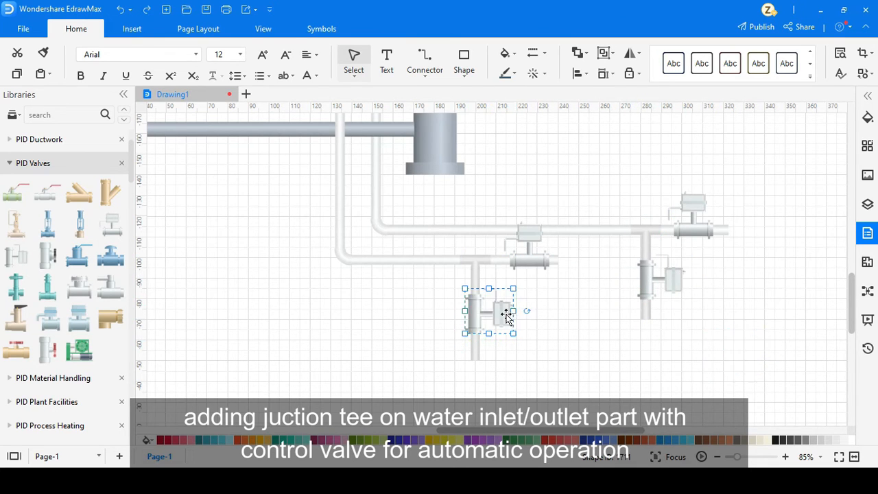
left_click(561, 334)
right_click(561, 334)
left_click(550, 330)
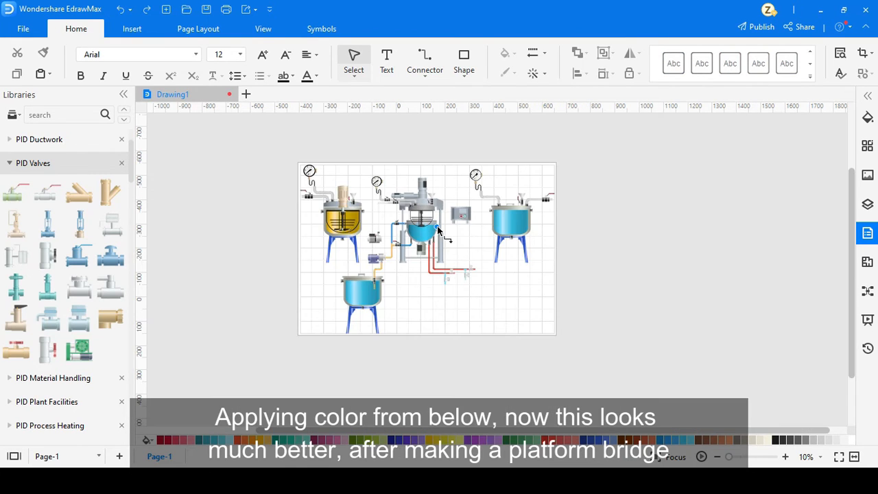
Place the elevated cabin with ladder from PID Plant Facilities in the empty area below the jacket valves.
scroll(424, 166, "up", 1)
scroll(440, 182, "down", 1)
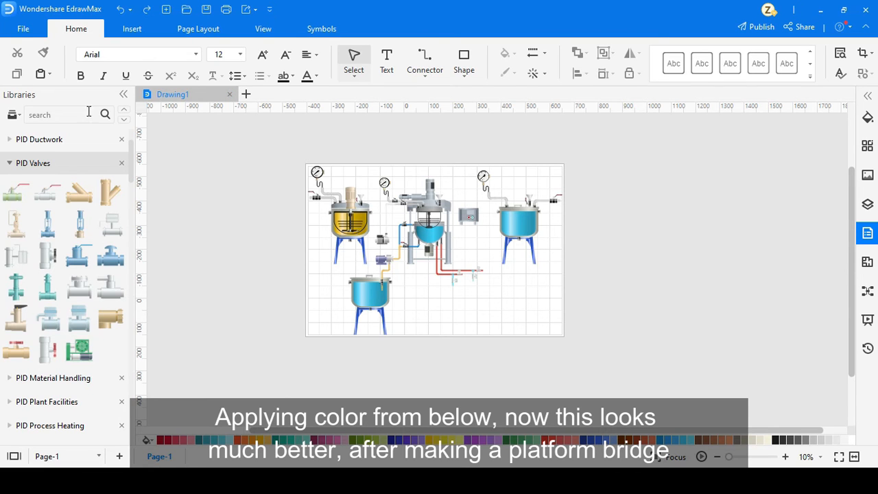
left_click(45, 161)
scroll(60, 240, "down", 10)
left_click(67, 188)
scroll(71, 192, "down", 3)
scroll(70, 180, "up", 2)
left_click(69, 175)
left_click(54, 228)
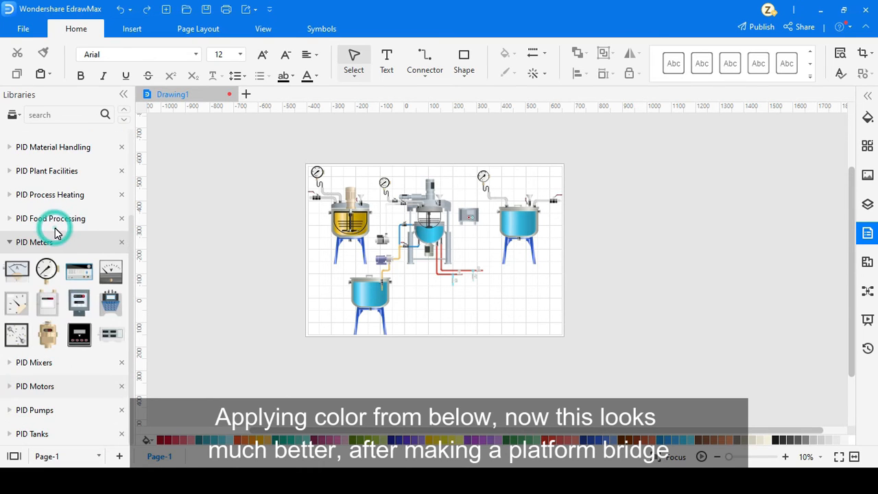
left_click(49, 193)
left_click(64, 171)
scroll(65, 281, "down", 2)
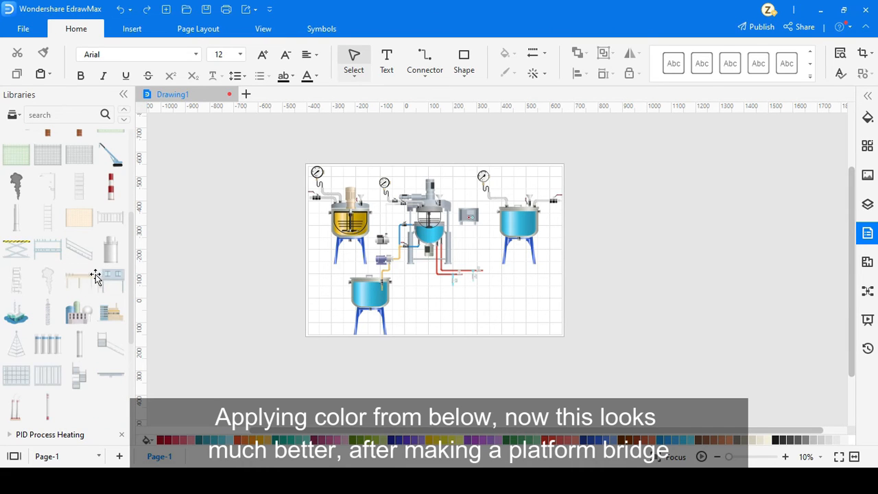
left_click_drag(110, 278, 510, 303)
Enlarge the elevated cabin until it is wider than the water tank above it.
scroll(523, 307, "up", 6)
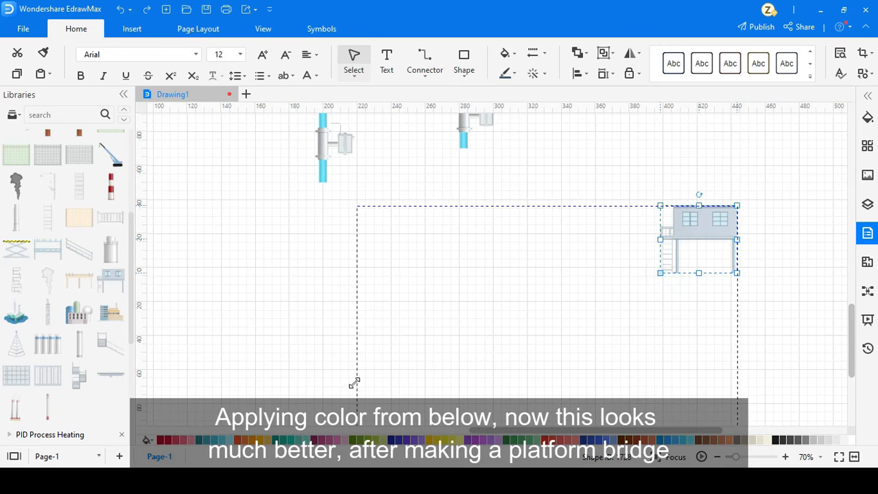
left_click_drag(354, 383, 354, 384)
scroll(354, 384, "down", 4)
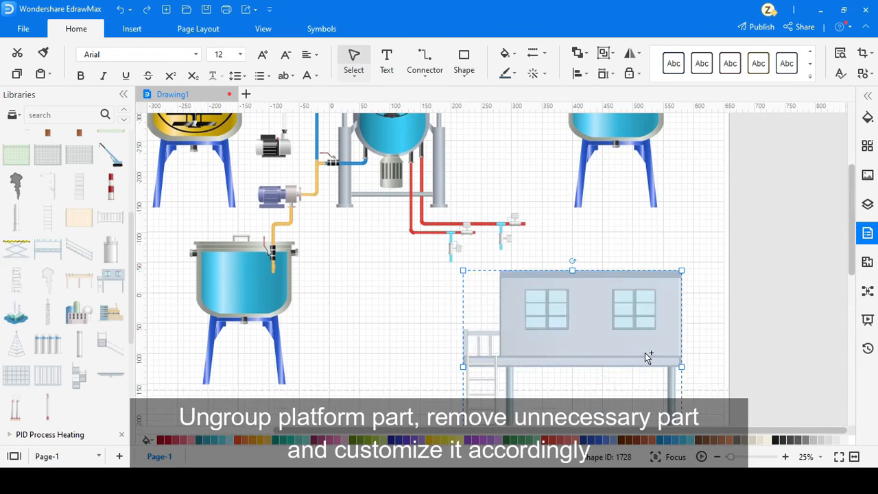
scroll(645, 352, "down", 2)
Ungroup the elevated cabin, including its nested house section with the two windows.
left_click(636, 314)
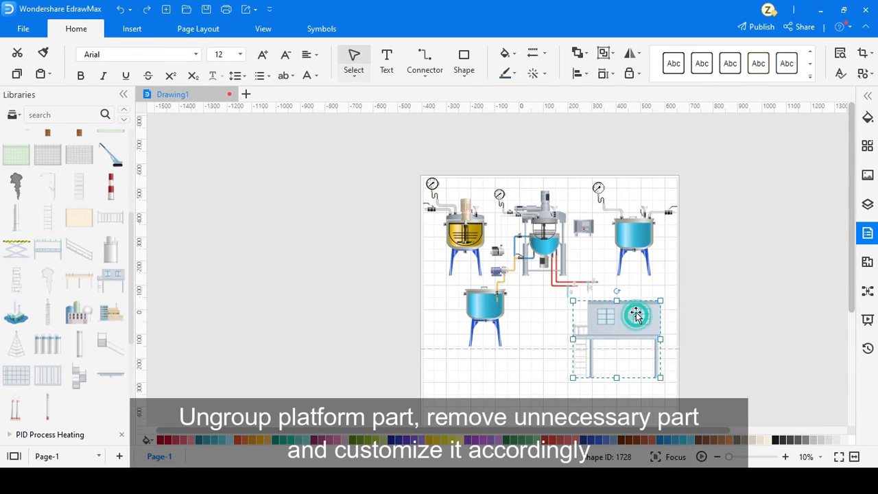
left_click(604, 55)
left_click(717, 303)
left_click(662, 315)
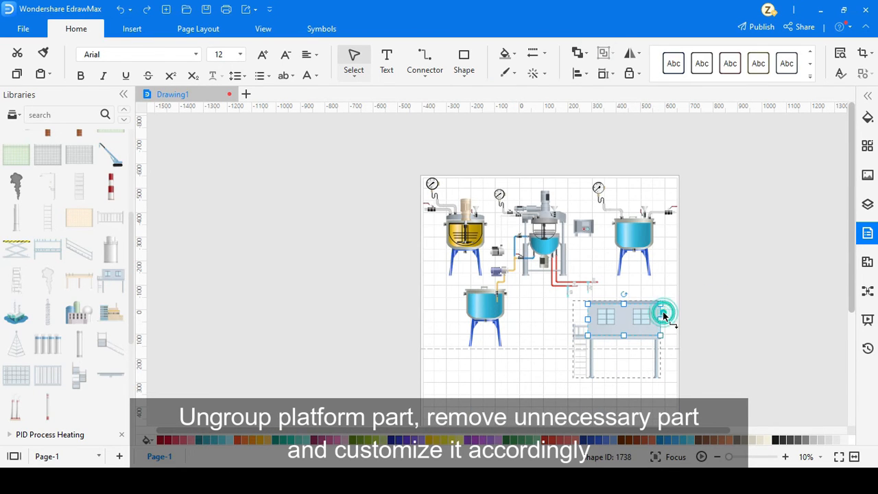
left_click(606, 55)
left_click(642, 320)
Delete the cabin's house section and windows, and group the remaining beam, legs, ladder and railing.
scroll(659, 328, "up", 4)
scroll(686, 368, "up", 1)
left_click_drag(789, 274, 723, 327)
key("Delete")
left_click(523, 249)
key("Delete")
scroll(542, 251, "down", 3)
scroll(435, 162, "up", 2)
left_click(606, 53)
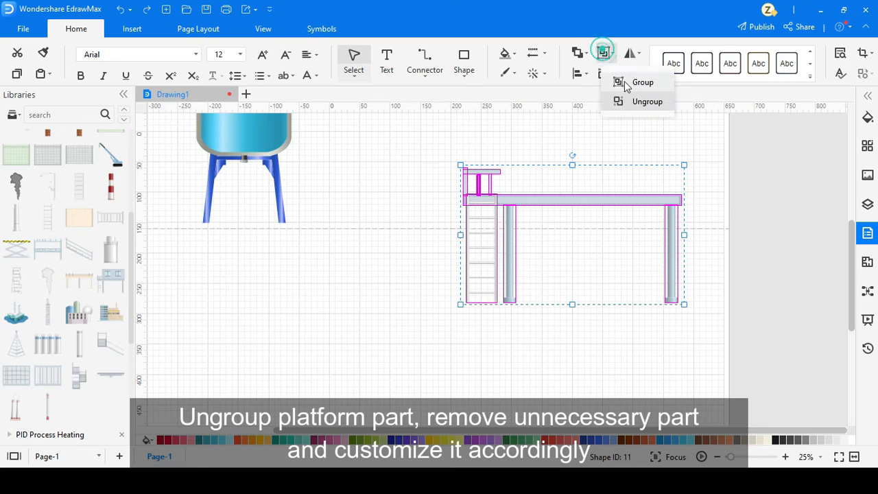
left_click(627, 82)
Move the platform group up to the left, placing its beam beneath the oil tank.
scroll(624, 215, "down", 3)
left_click_drag(607, 205, 427, 141)
scroll(453, 232, "up", 3)
left_click_drag(434, 241, 463, 204)
left_click(464, 202)
Stretch the platform's beam to the right beneath all three upper vessels and realign it over the ladder and legs.
scroll(519, 212, "up", 2)
left_click_drag(521, 199, 808, 208)
scroll(808, 208, "down", 5)
scroll(771, 199, "up", 3)
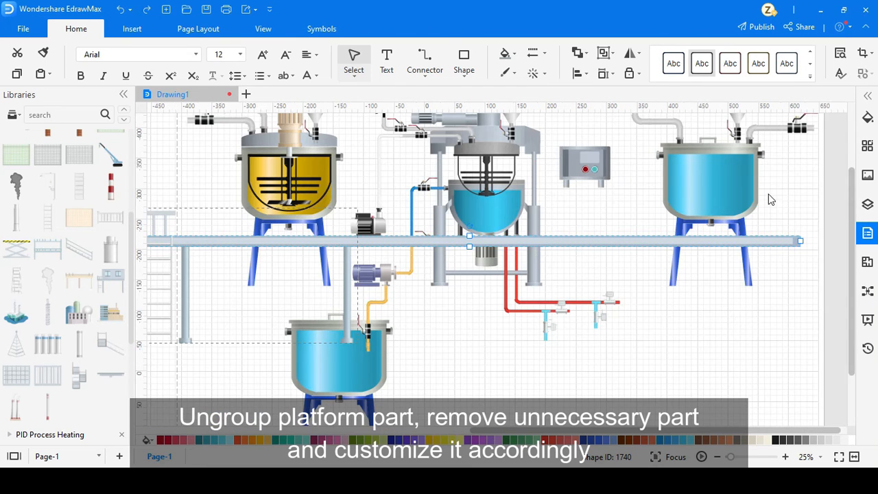
left_click_drag(740, 231, 653, 232)
left_click_drag(535, 227, 537, 254)
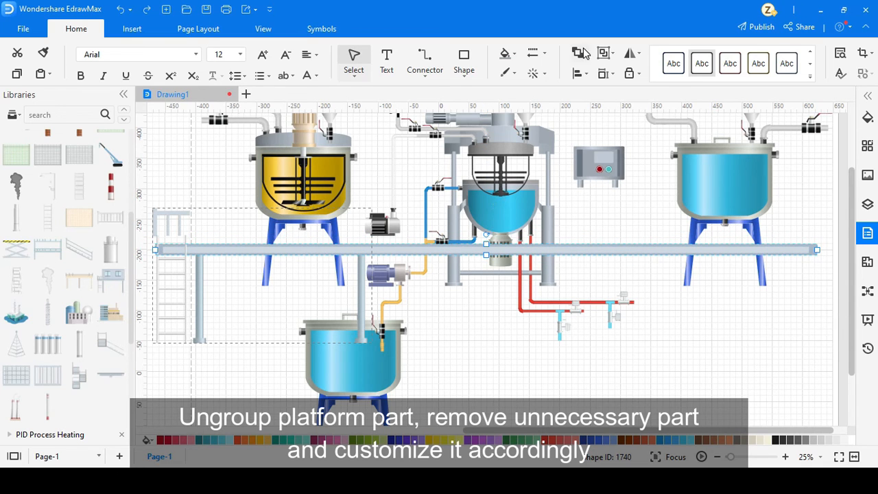
Send the long platform beam to the back, behind the platform's legs and ladder.
left_click(582, 55)
left_click(607, 119)
left_click(660, 300)
left_click(564, 251)
left_click(583, 54)
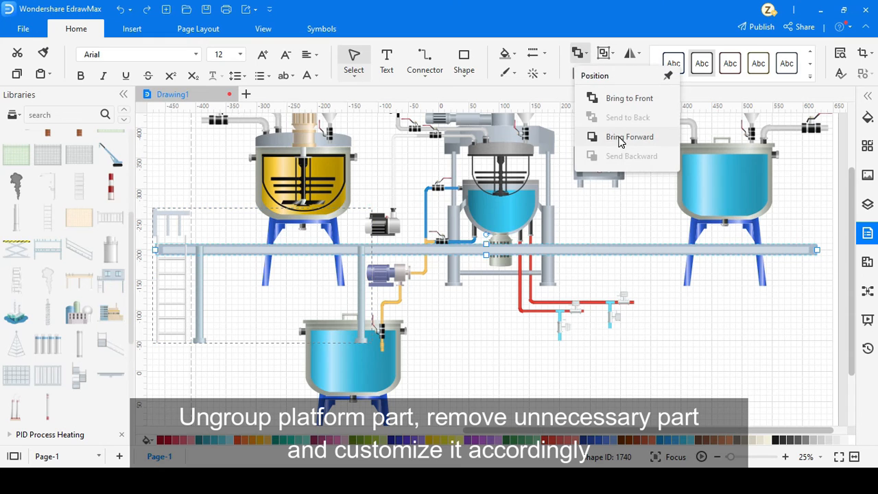
left_click(636, 266)
scroll(156, 261, "up", 3)
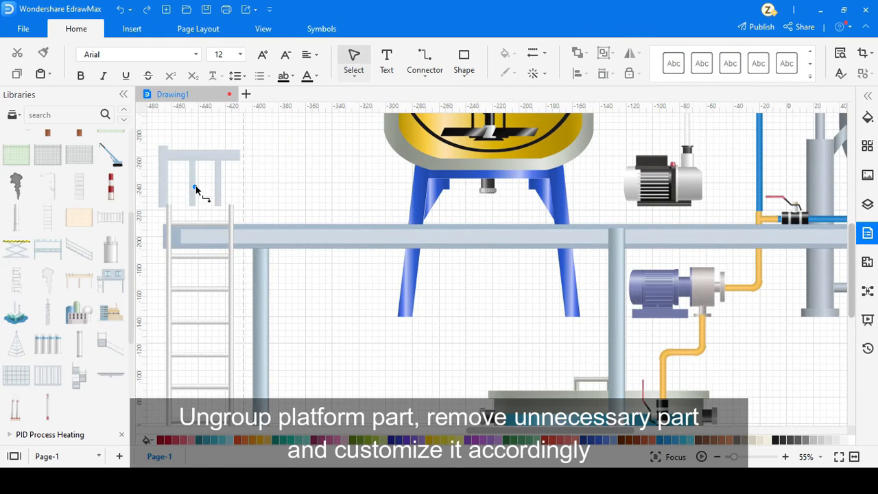
scroll(199, 199, "down", 2)
left_click_drag(464, 431, 417, 431)
left_click(276, 169)
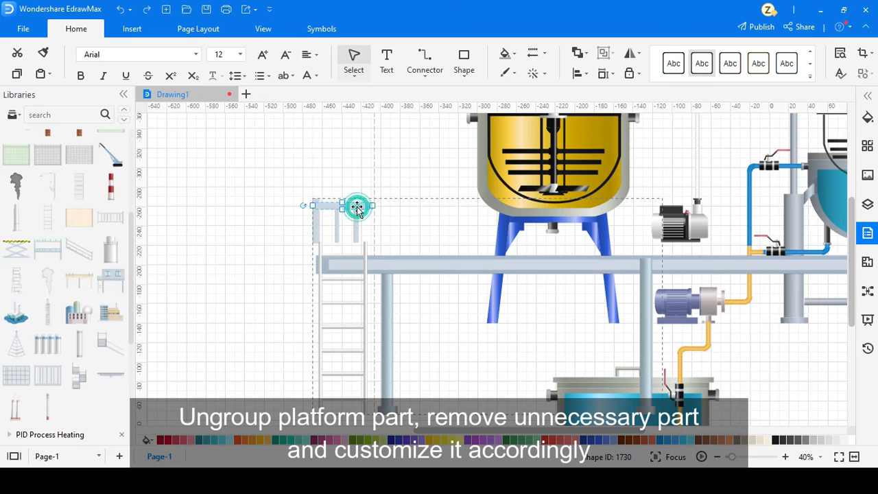
left_click(317, 223, "ctrl")
left_click(336, 225)
left_click(355, 225)
left_click(337, 224, "ctrl")
left_click(316, 225, "ctrl")
left_click(330, 199)
scroll(357, 220, "down", 3)
Ungroup the platform's beam, legs, ladder and railing.
left_click(384, 253)
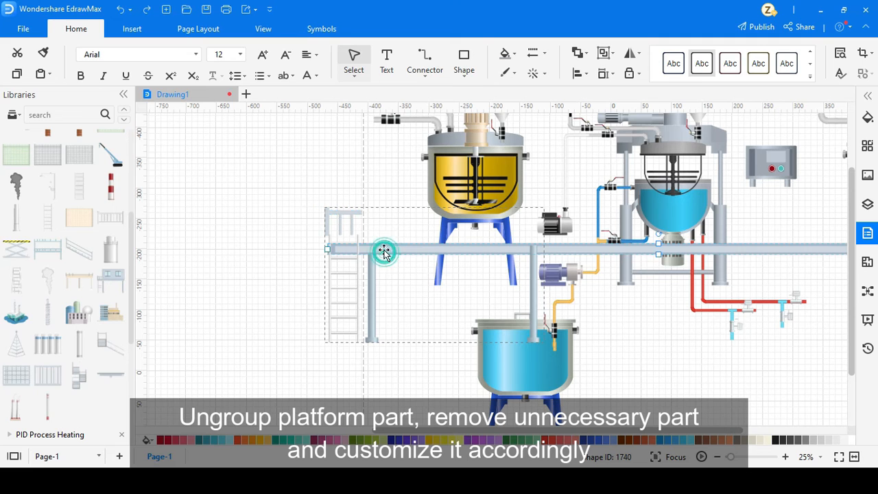
left_click(605, 61)
left_click(298, 206)
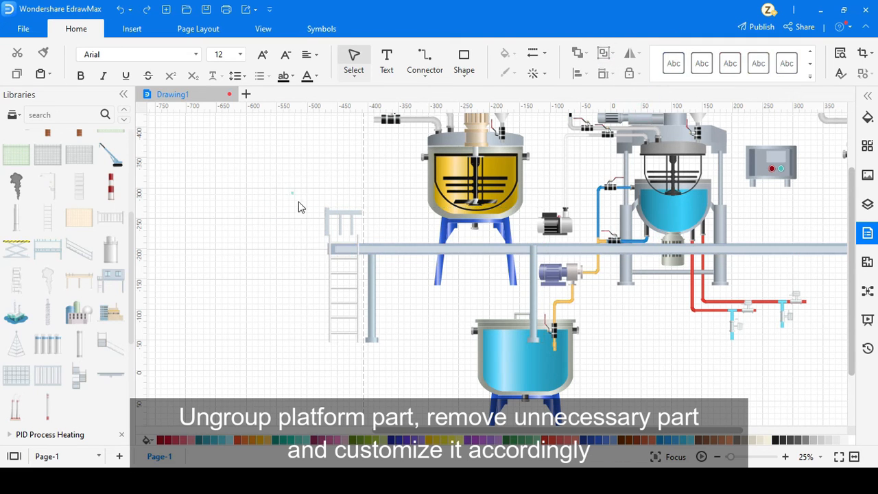
Ungroup the railing above the ladder and enlarge its separated parts to roughly twice their width.
left_click(349, 225)
left_click(604, 55)
left_click_drag(276, 183, 371, 245)
left_click_drag(366, 206, 404, 176)
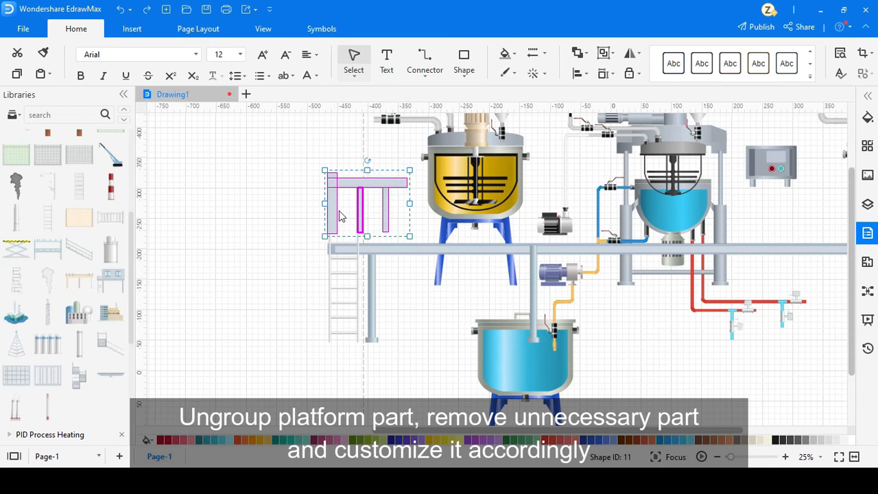
Resize the railing parts so the posts stand on the platform beam, with a lower top rail and wider post spacing.
scroll(340, 216, "up", 3)
left_click_drag(447, 198, 405, 199)
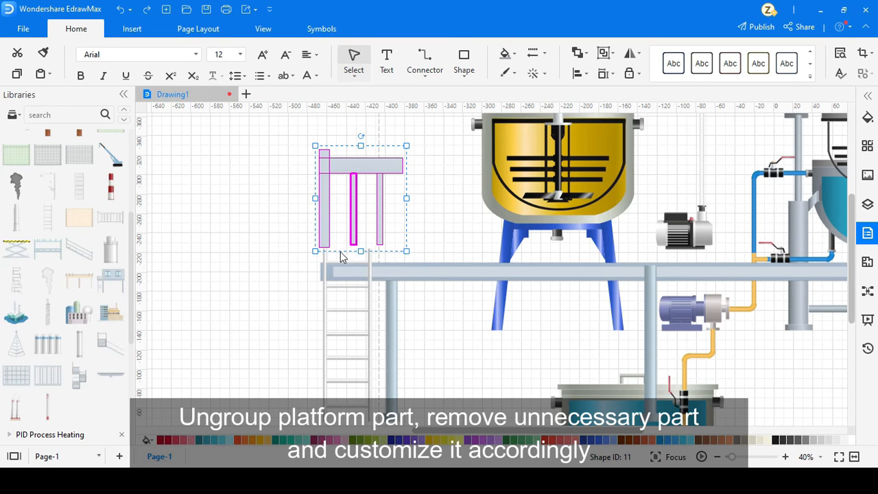
left_click_drag(360, 251, 360, 265)
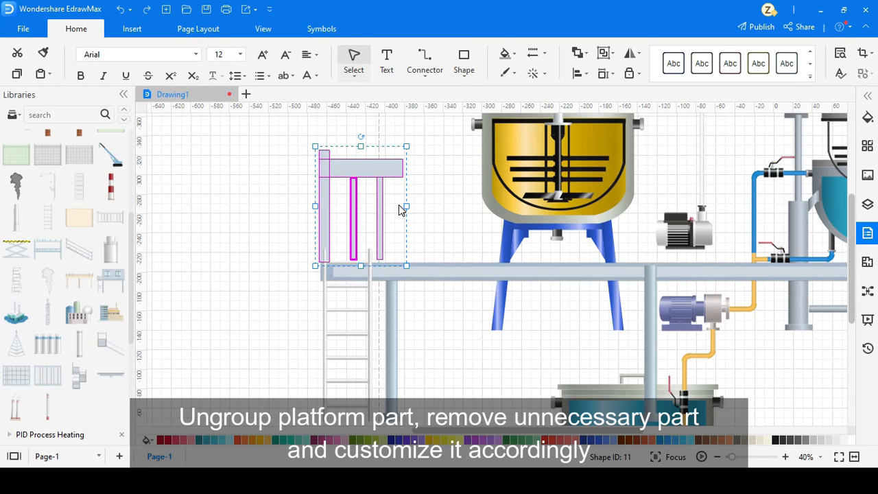
left_click_drag(362, 145, 362, 159)
left_click_drag(406, 212, 463, 213)
left_click(469, 209)
Extend the railing's top rail across all three upper vessels and send it to the back.
left_click(448, 179)
left_click_drag(459, 179, 760, 183)
scroll(760, 184, "down", 4, "ctrl")
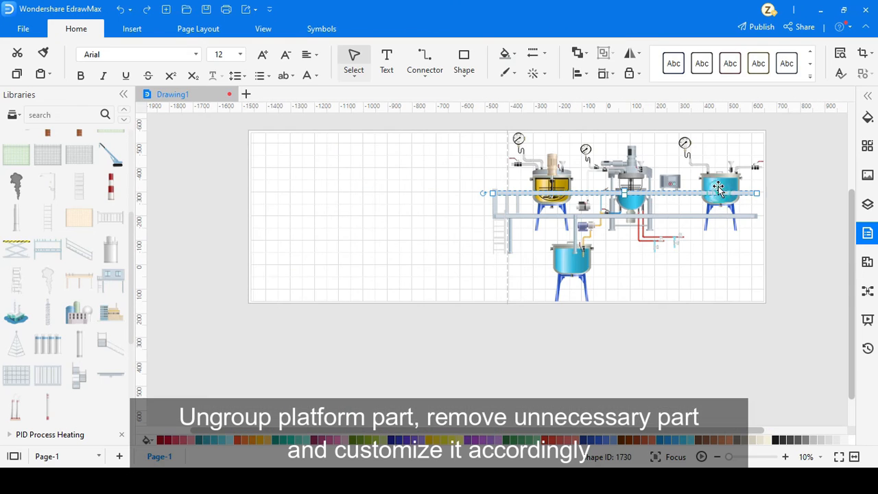
left_click(577, 58)
left_click(613, 114)
left_click(792, 202)
scroll(792, 202, "up", 3, "ctrl")
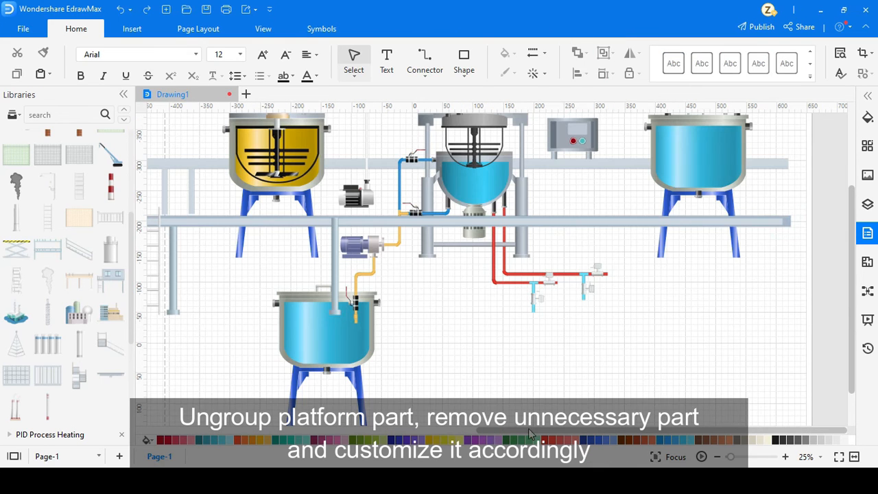
Duplicate the railing's baluster along the top rail and add copies of the platform leg beneath the beam.
left_click_drag(529, 434, 482, 433)
left_click(253, 191)
key("ctrl+d")
left_click_drag(295, 221, 437, 194)
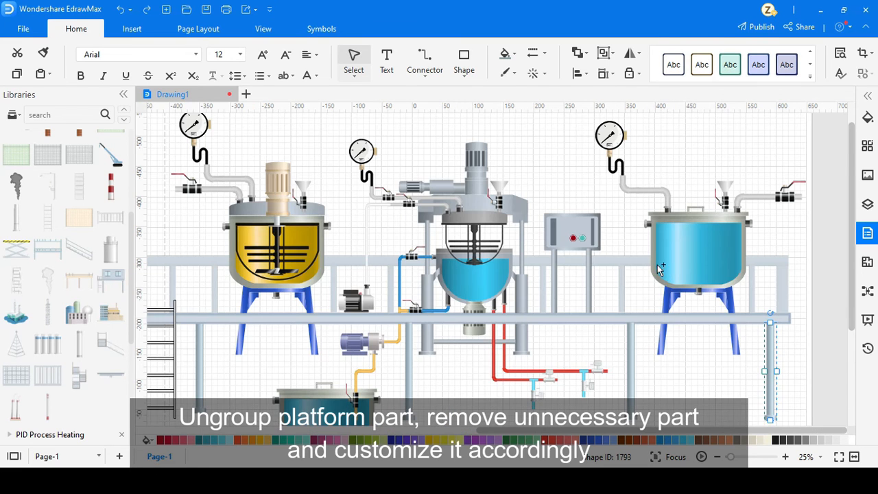
Copy the long top rail, place the copy midway above the platform beam and shorten it to fit the railing.
scroll(580, 284, "down", 3)
left_click(424, 274)
key("ctrl+c")
key("ctrl+v")
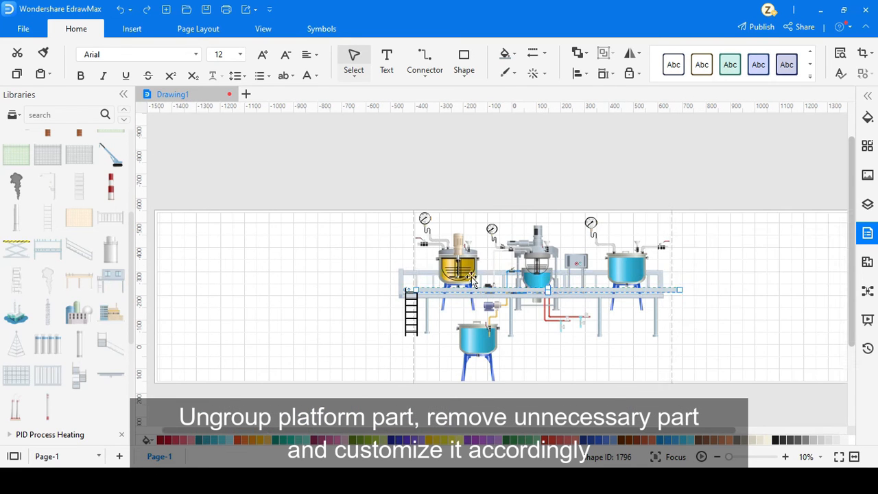
scroll(525, 296, "up", 3)
left_click_drag(531, 281, 506, 263)
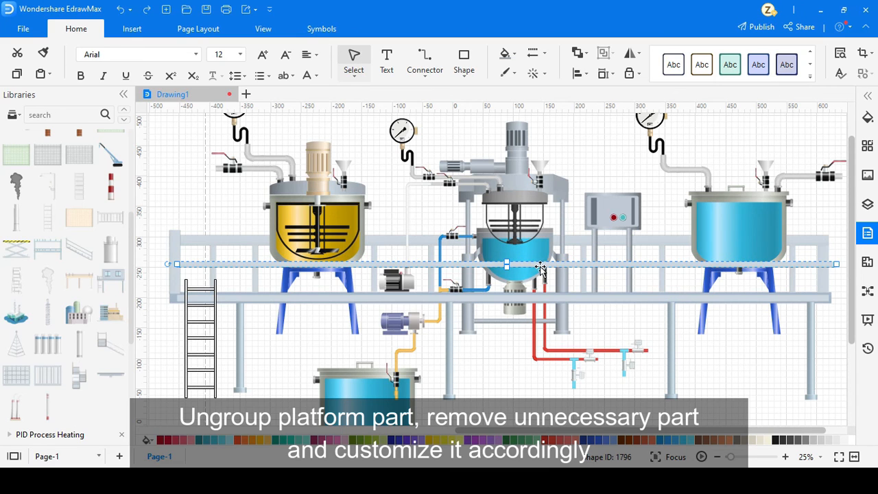
left_click_drag(836, 264, 822, 262)
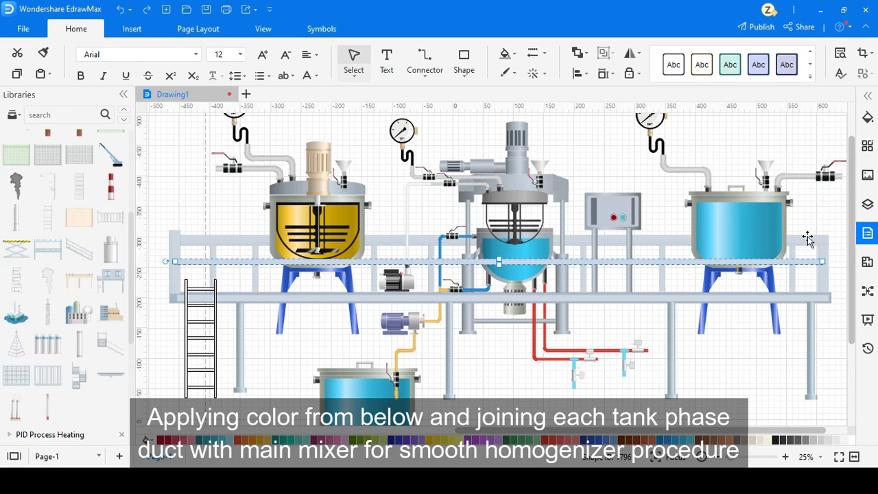
left_click(847, 277)
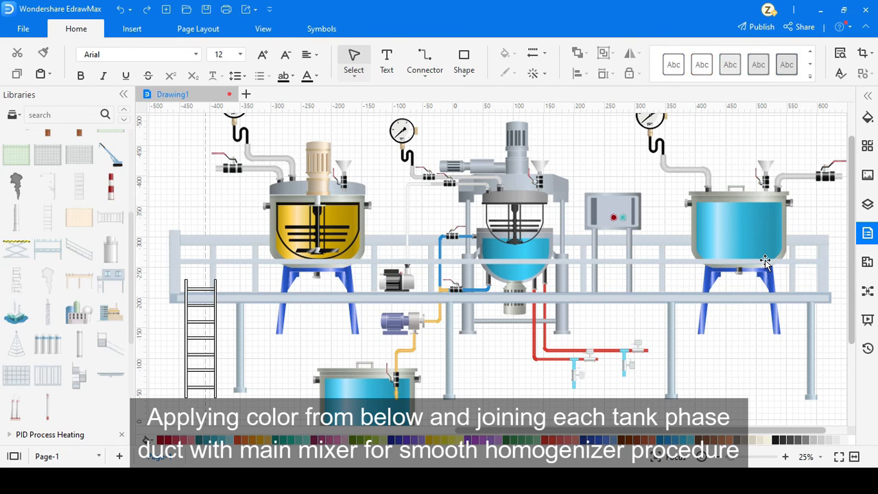
Place a duct elbow from the PID Ductwork library beside the main mixer, on the side facing the blue product tank.
scroll(45, 206, "up", 5)
left_click(44, 217)
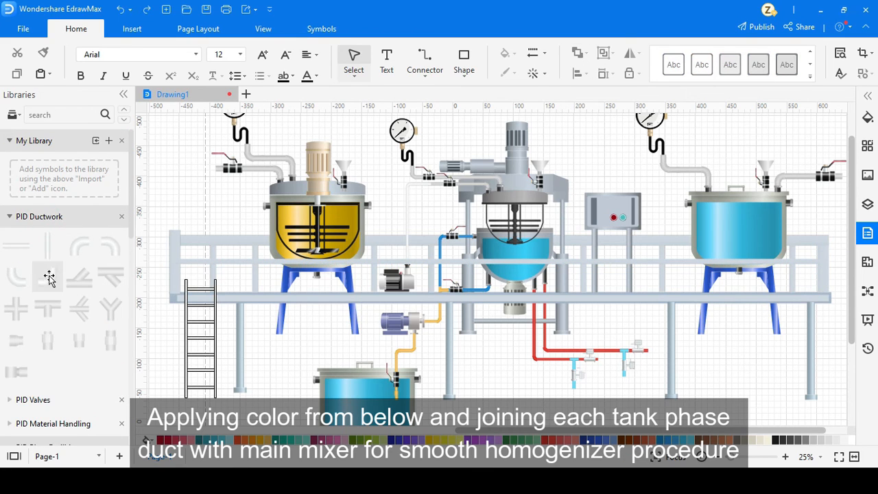
left_click_drag(57, 290, 559, 293)
scroll(486, 268, "up", 2)
scroll(559, 293, "up", 1)
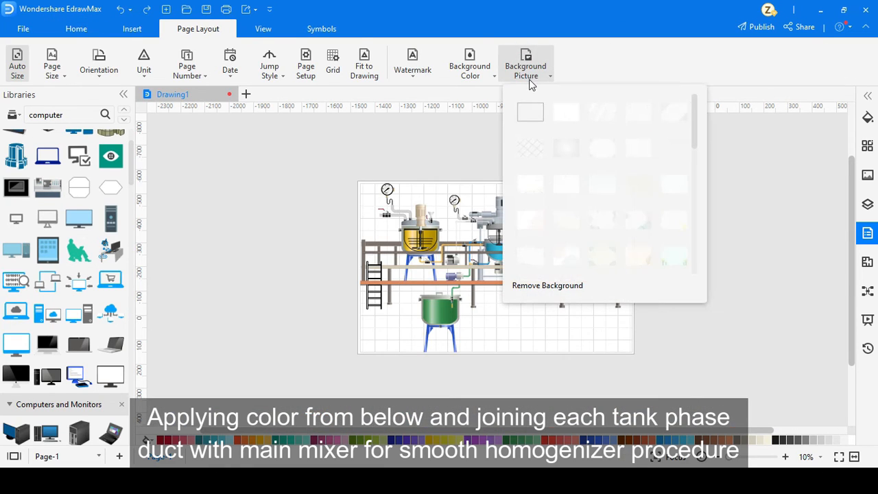
Apply the plain white background picture to the page and preview the drawing in presentation mode.
left_click(573, 110)
left_click(701, 456)
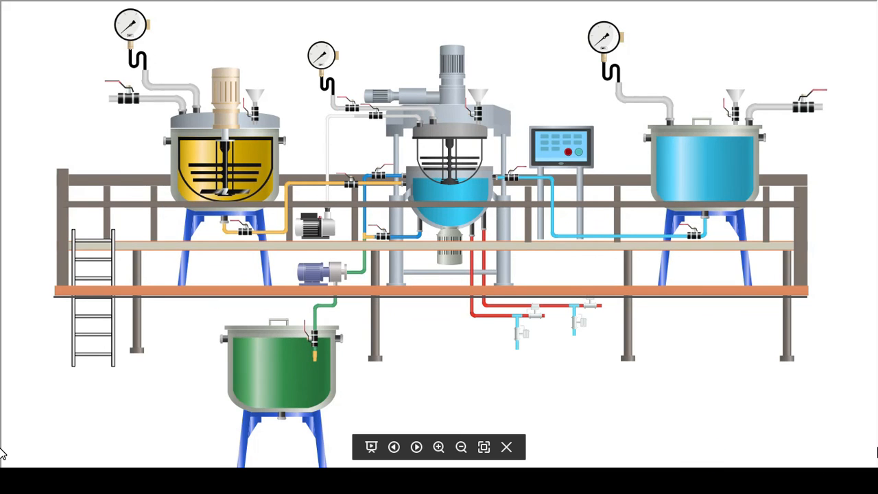
key("Escape")
scroll(491, 213, "up", 3)
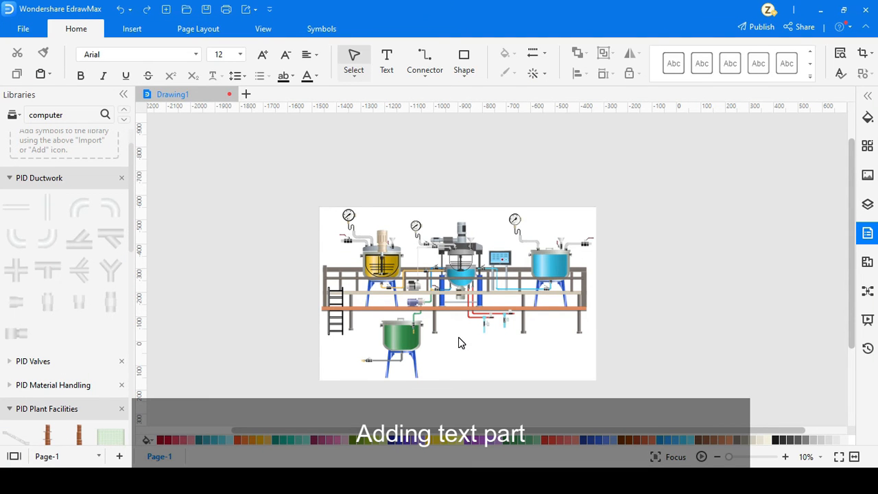